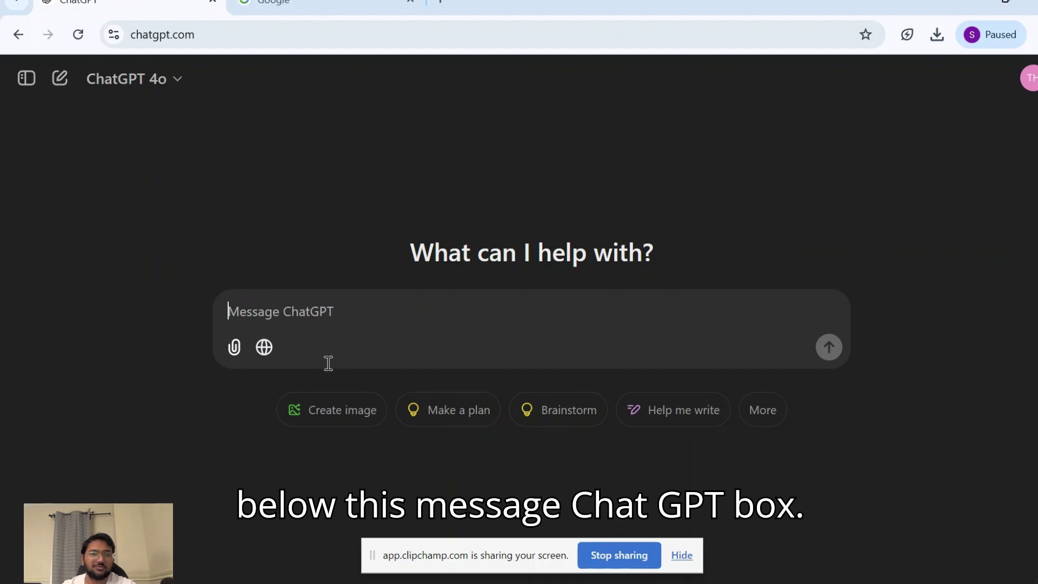
Step: Turn on web search for the message and run the trending topic Tom Selleck
left_click(269, 354)
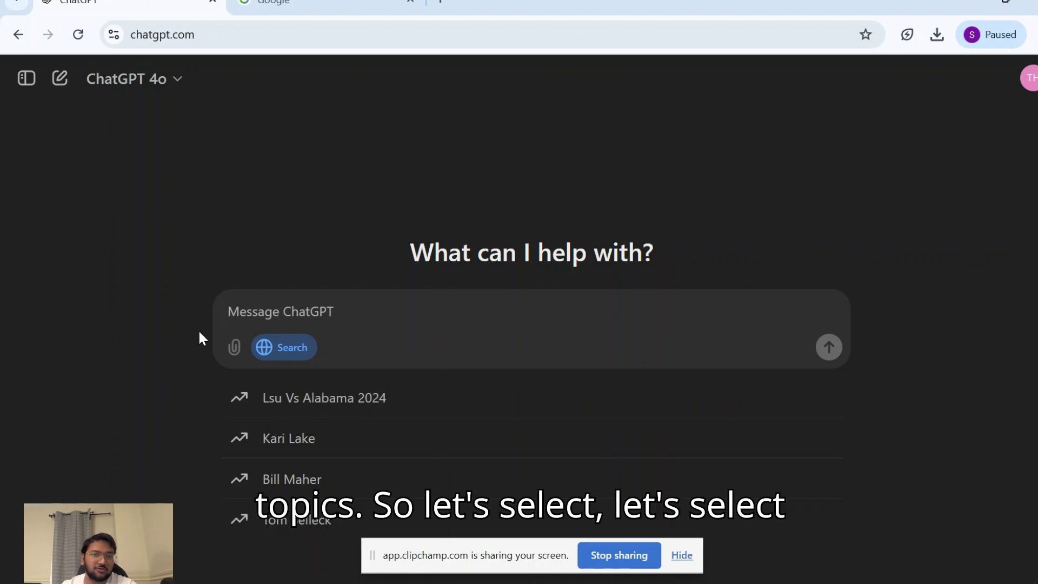
left_click(311, 535)
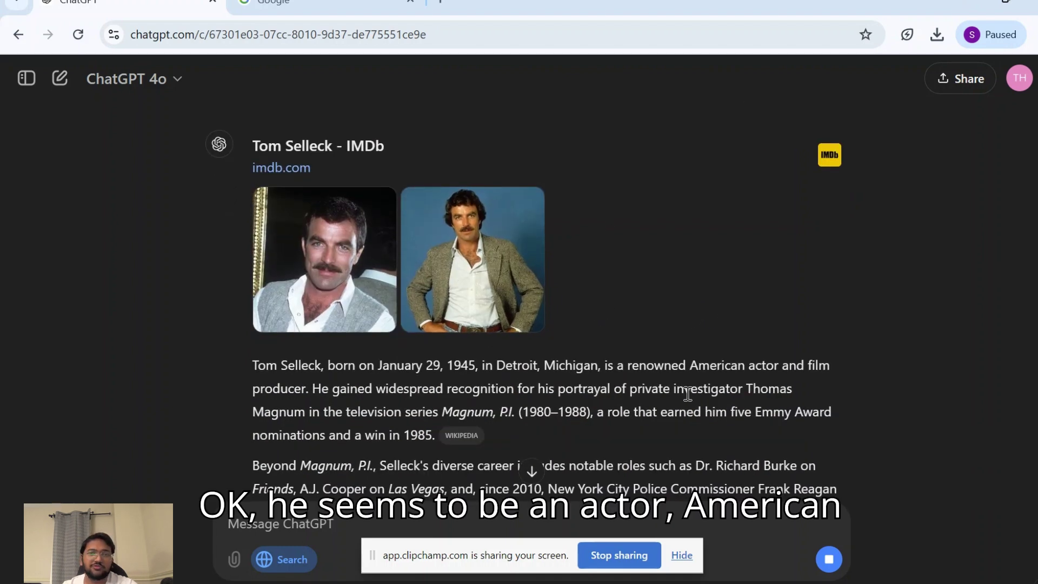
Step: Read through the whole search answer about Tom Selleck, from the photos down to the sources
scroll(738, 391, "down", 1)
left_click_drag(700, 282, 755, 283)
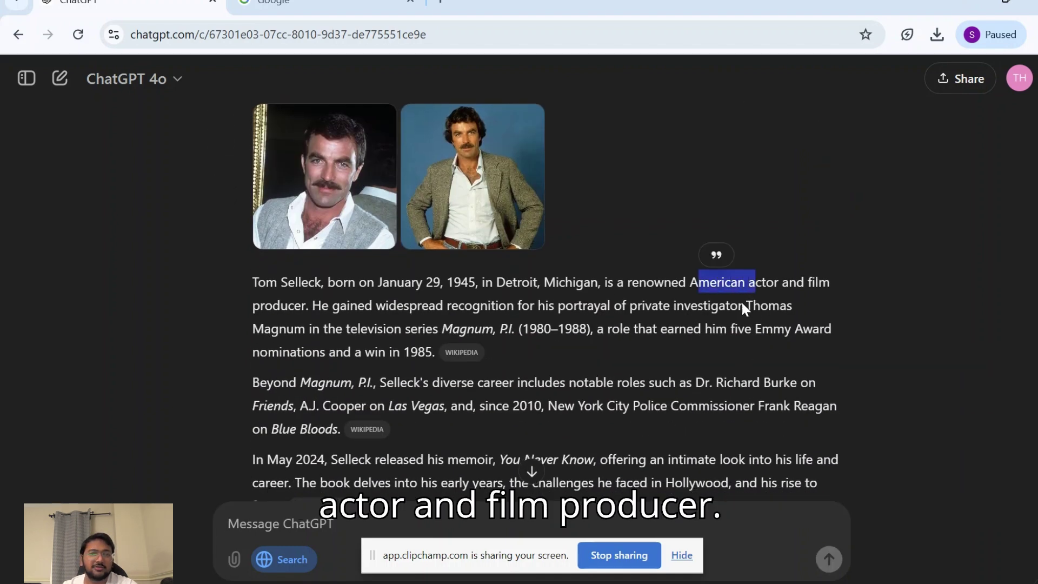
scroll(419, 343, "down", 1)
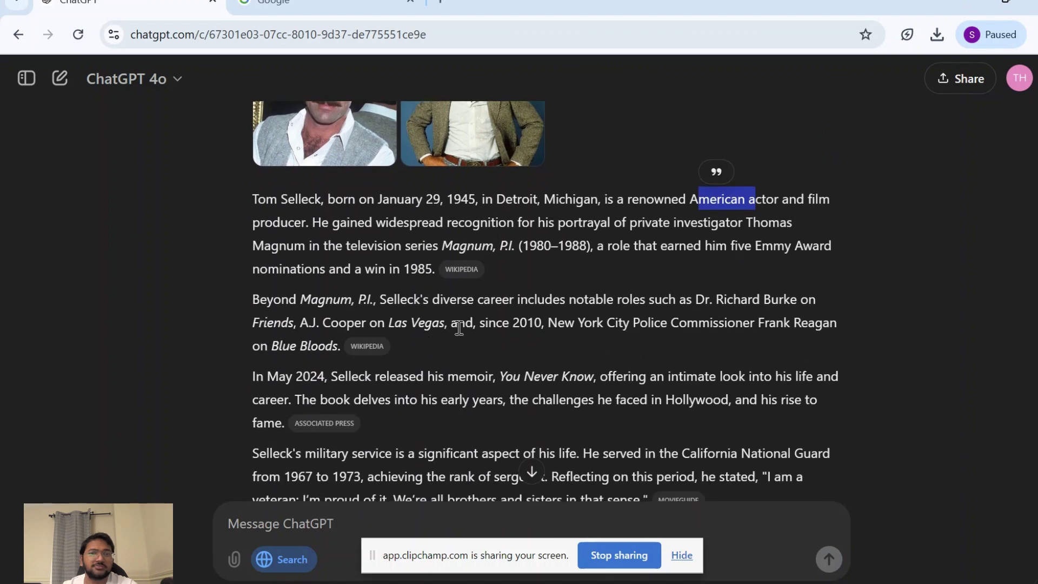
scroll(416, 369, "up", 2)
scroll(398, 368, "down", 2)
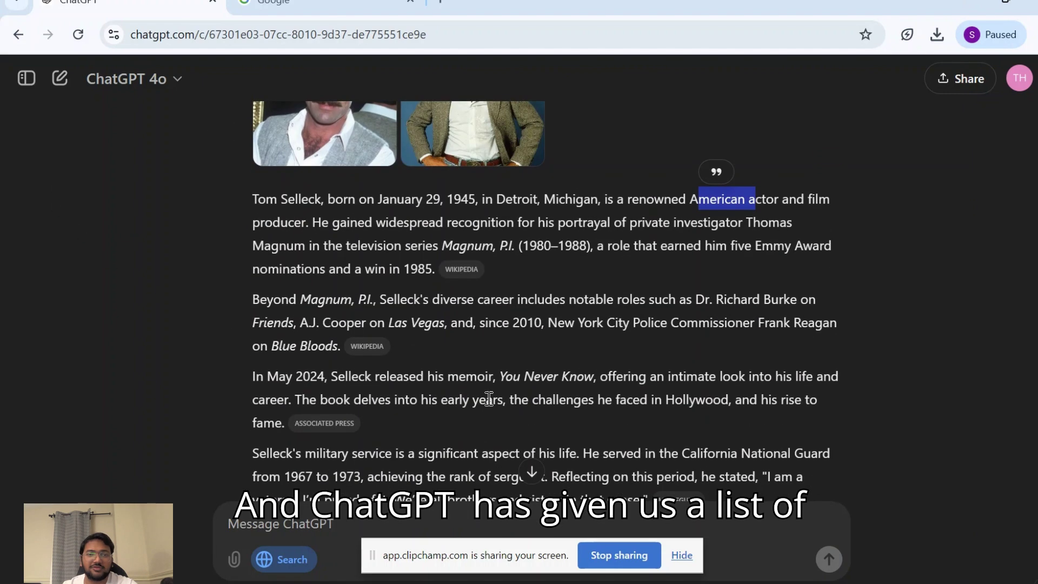
scroll(400, 374, "down", 2)
scroll(407, 387, "down", 2)
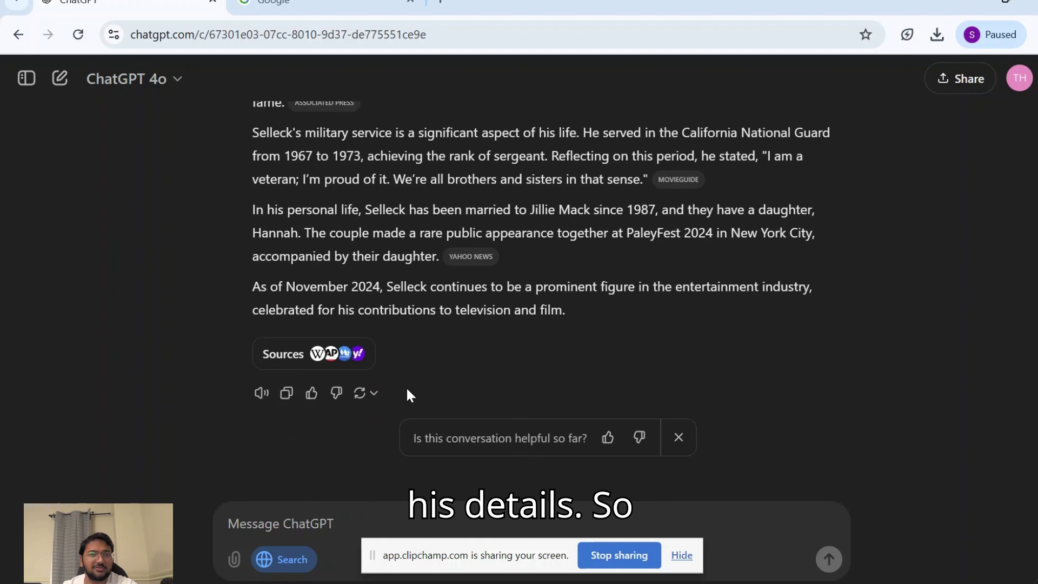
scroll(410, 385, "up", 3)
scroll(413, 383, "up", 4)
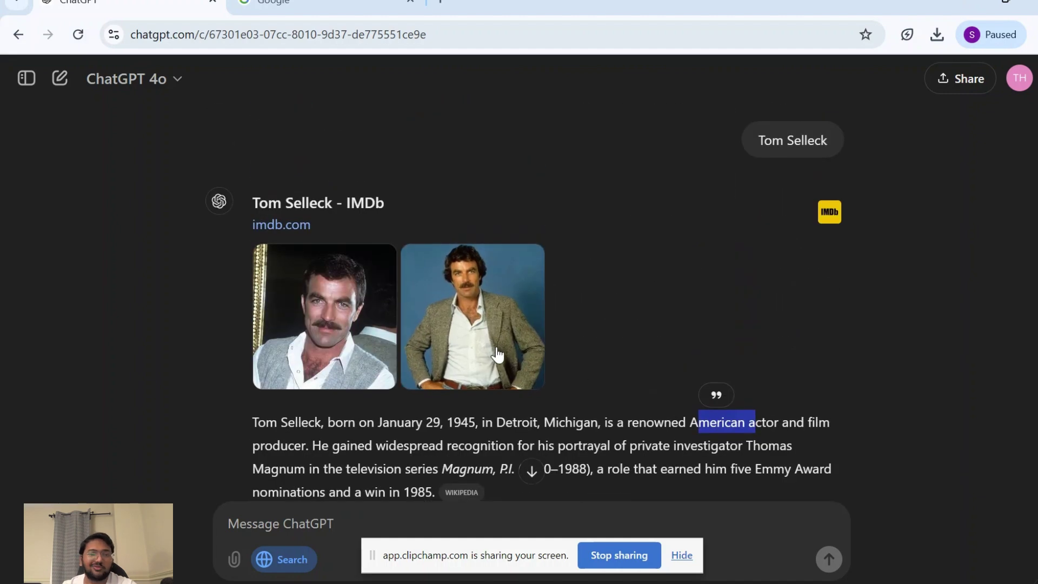
scroll(514, 371, "down", 1)
left_click(506, 358)
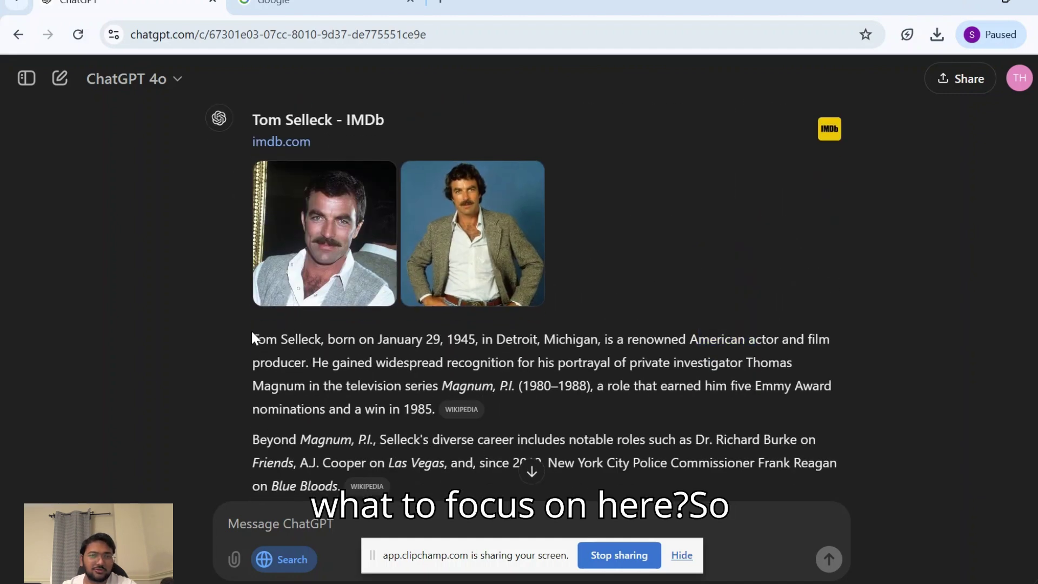
Step: Highlight the first three paragraphs of the answer in turn and check the source cited after each one
left_click_drag(252, 335, 436, 400)
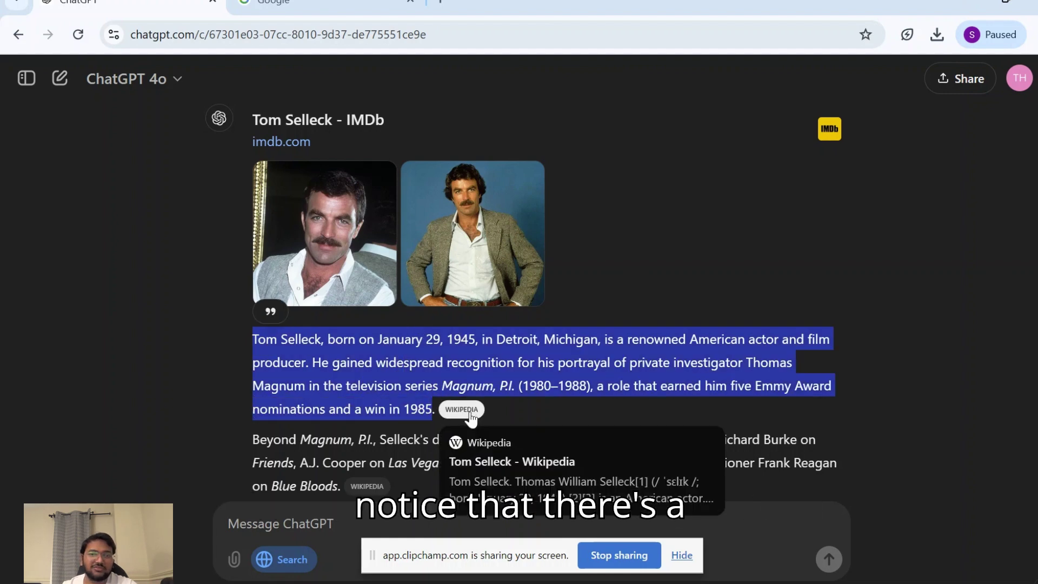
scroll(513, 416, "down", 2)
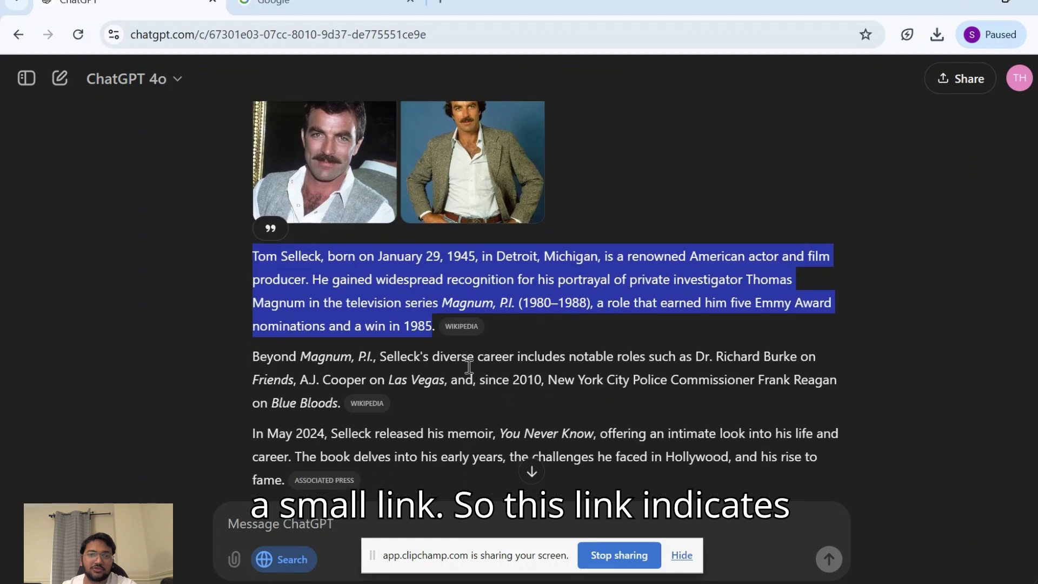
mouse_move(460, 336)
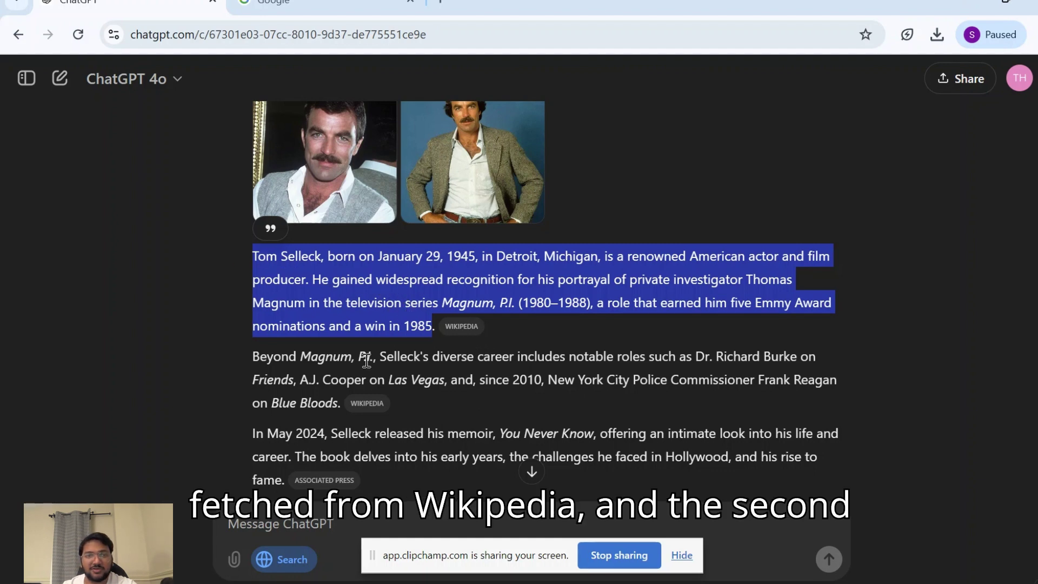
left_click_drag(252, 356, 341, 403)
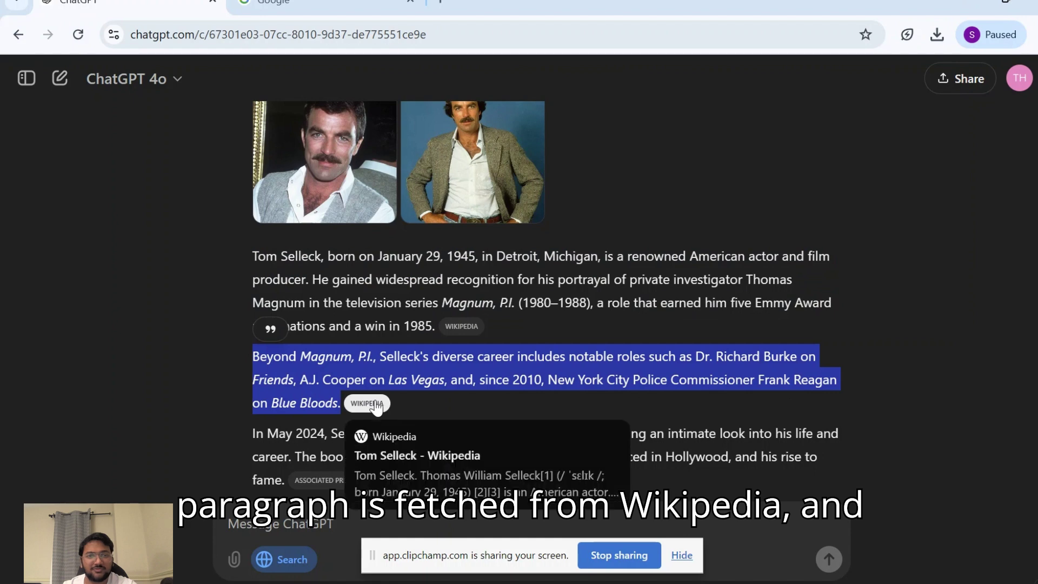
scroll(276, 434, "down", 2)
left_click_drag(247, 352, 287, 403)
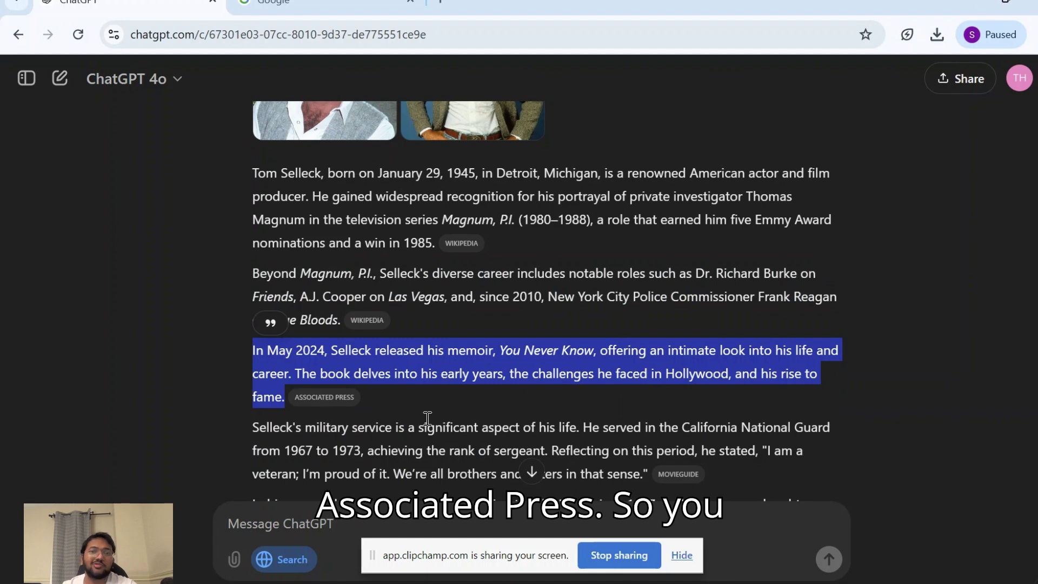
left_click(458, 362)
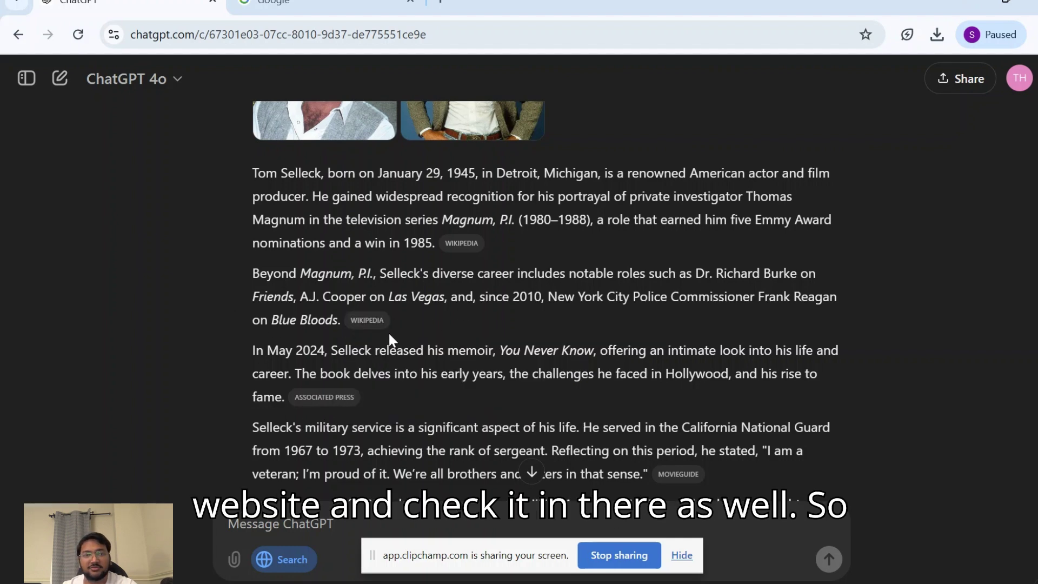
Step: Open the Wikipedia source cited after the second paragraph, and return to the ChatGPT conversation
left_click(366, 320)
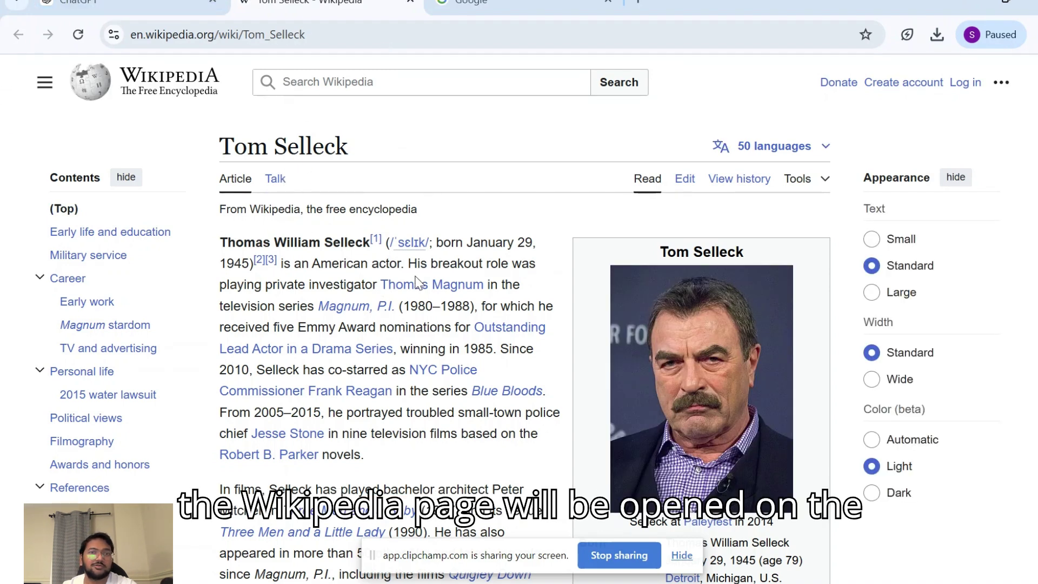
left_click(159, 6)
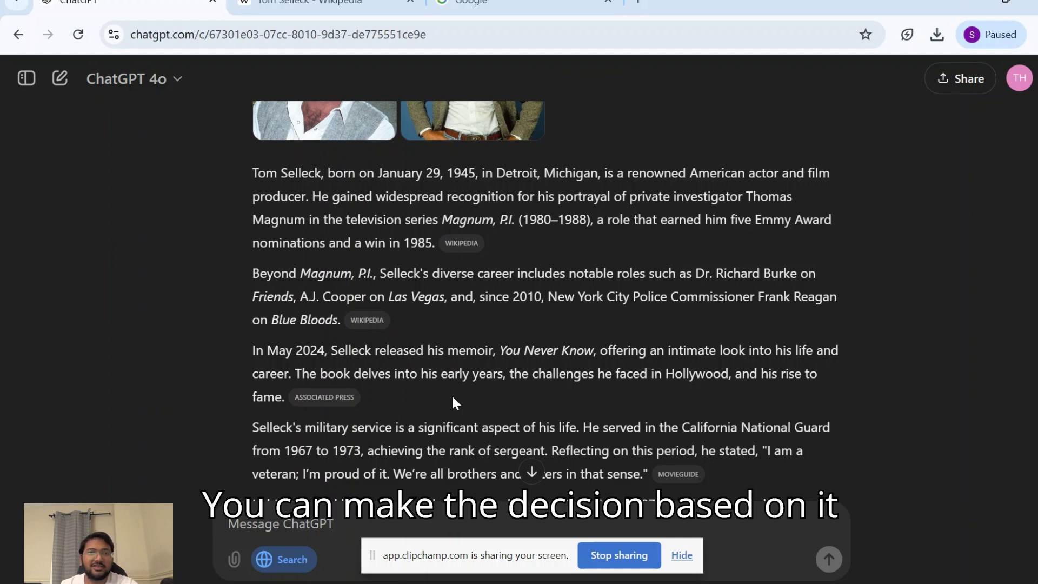
Step: Open the full list of sources at the end of the Tom Selleck answer
scroll(513, 389, "down", 2)
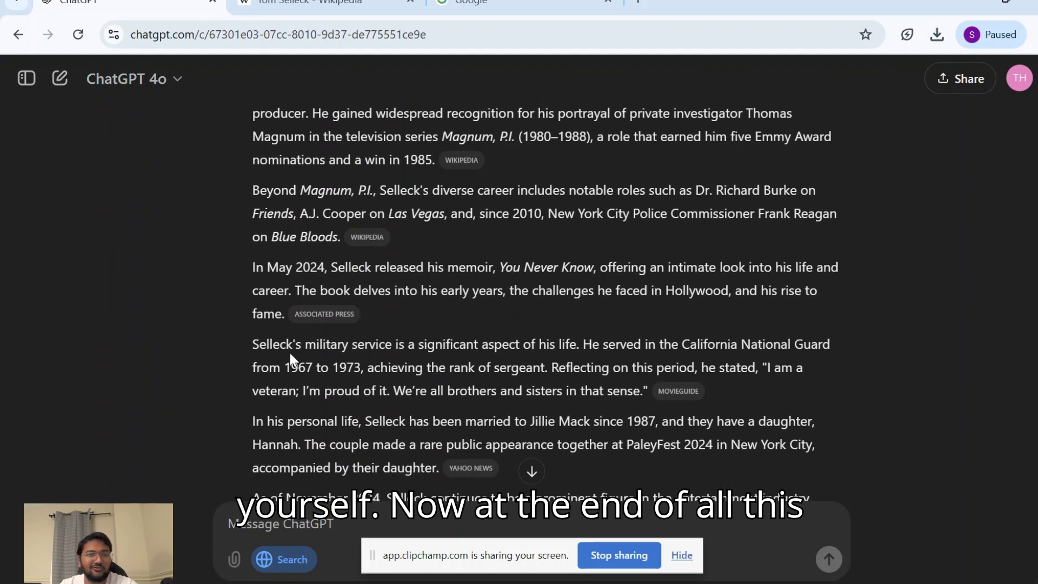
scroll(290, 352, "down", 2)
scroll(325, 357, "down", 2)
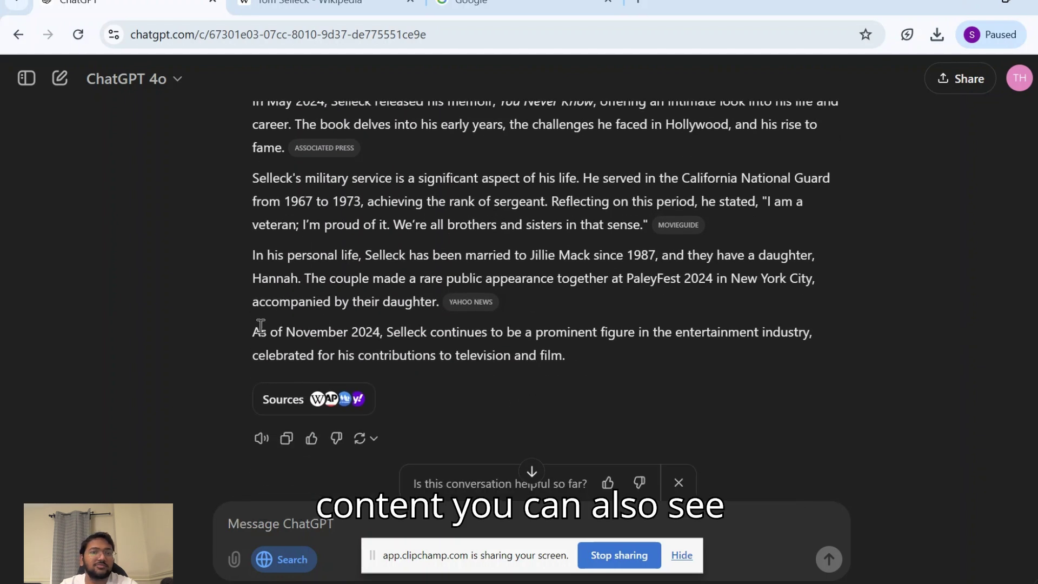
left_click(292, 415)
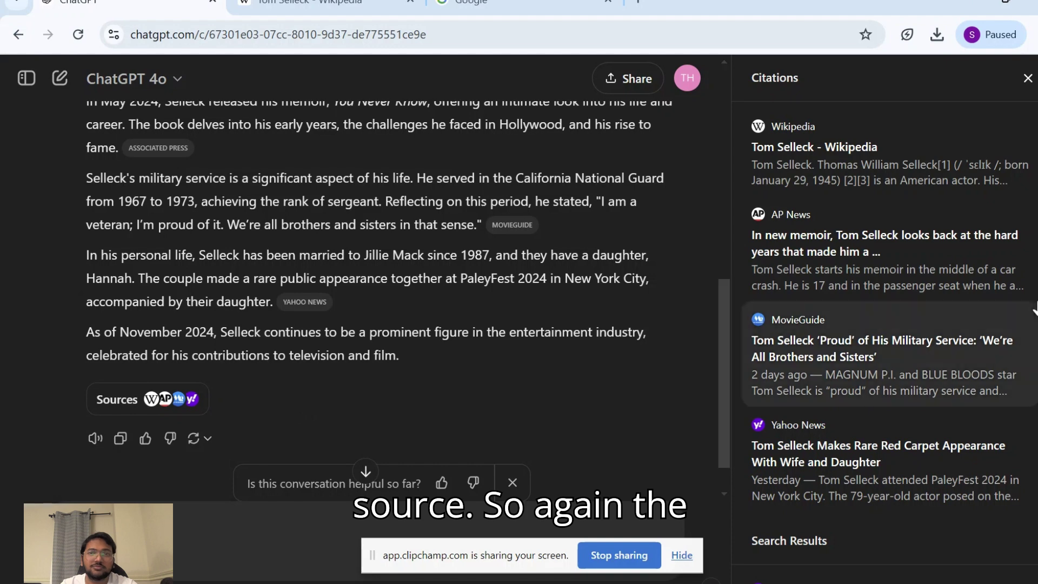
Step: Examine the citations and the related search results listed for the answer, comparing them with its text
scroll(705, 313, "up", 2)
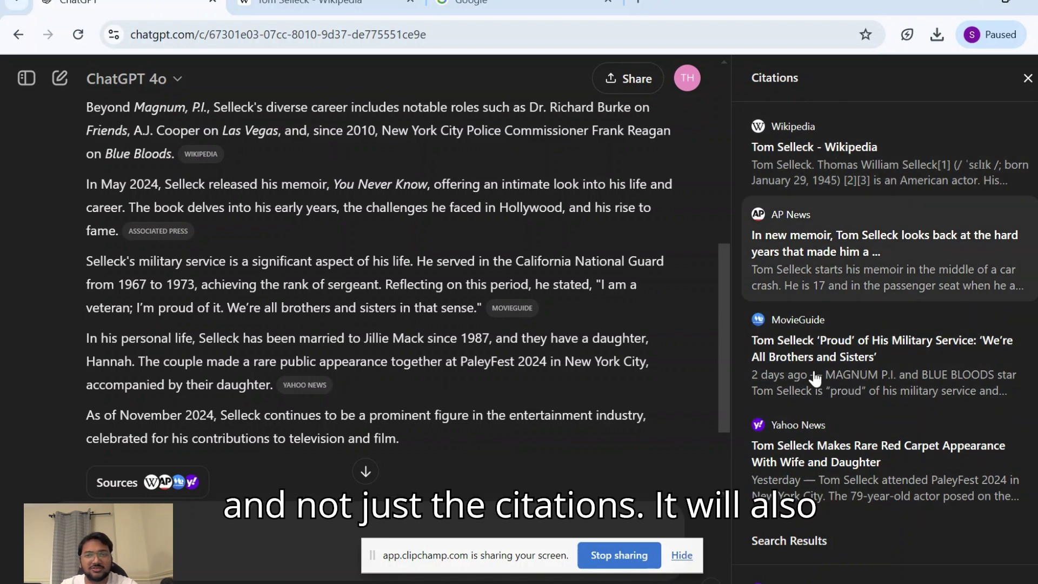
scroll(838, 364, "down", 3)
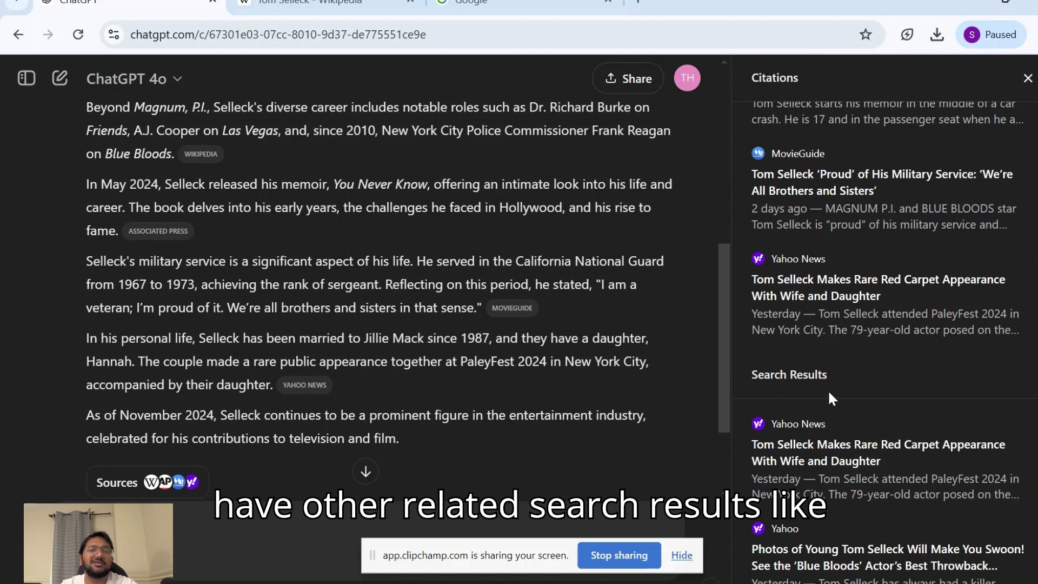
scroll(839, 407, "down", 2)
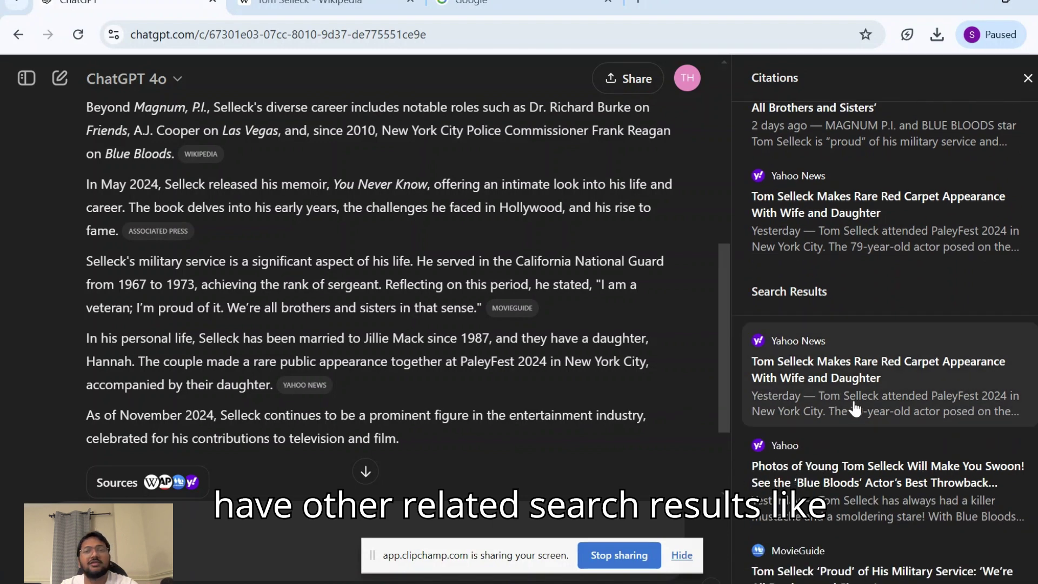
scroll(866, 406, "down", 1)
scroll(875, 420, "down", 1)
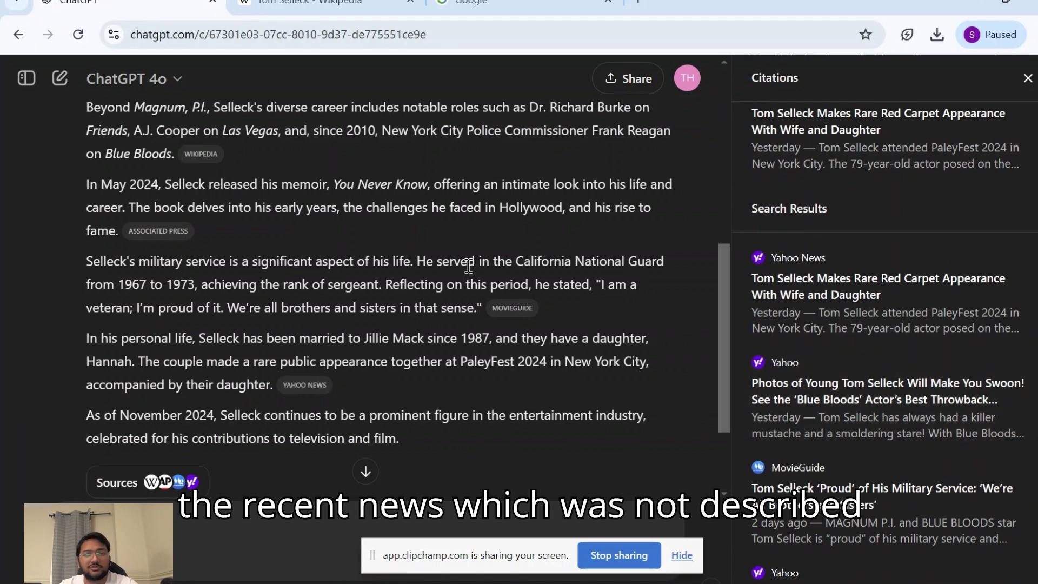
scroll(483, 342, "up", 4)
scroll(858, 375, "down", 2)
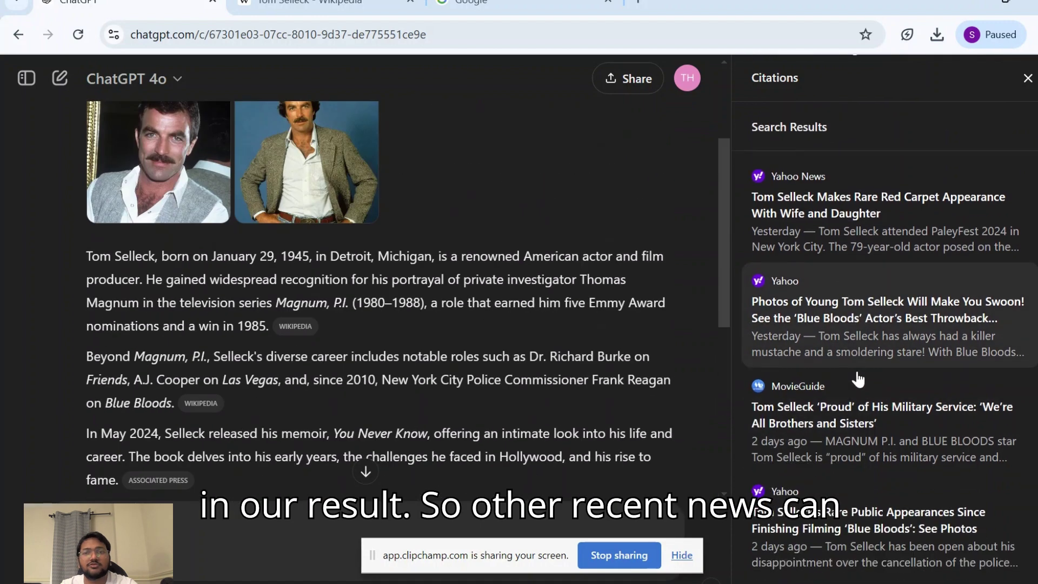
scroll(865, 387, "down", 12)
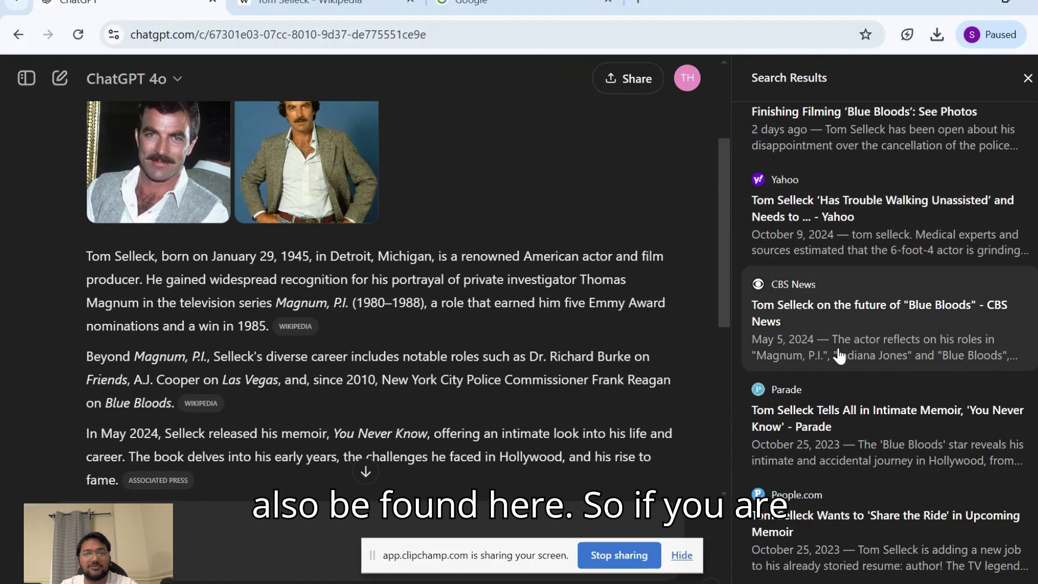
scroll(863, 409, "down", 5)
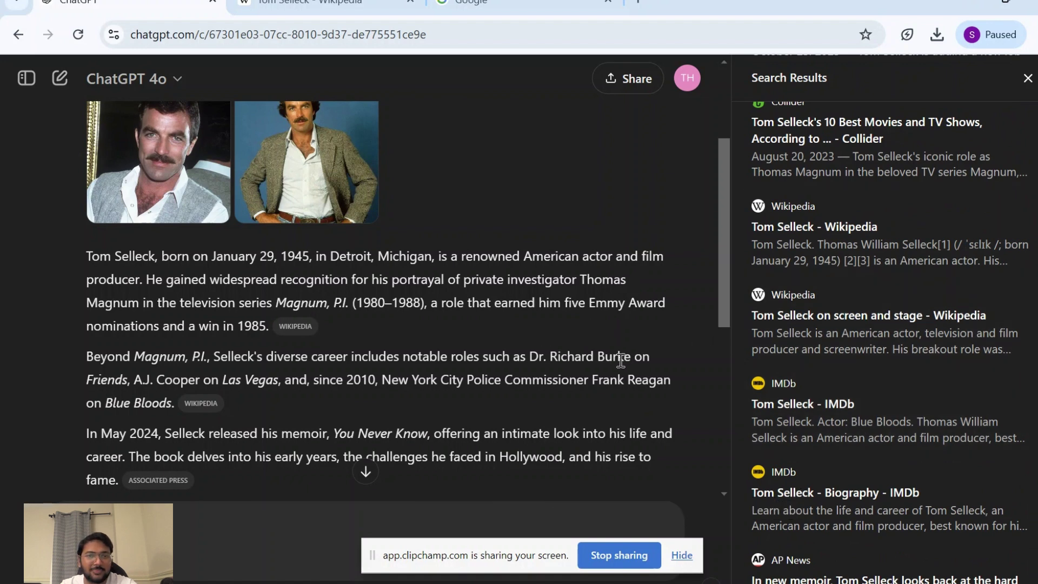
Step: View the first Tom Selleck photo of the answer enlarged, and close the image viewer
scroll(559, 375, "up", 3)
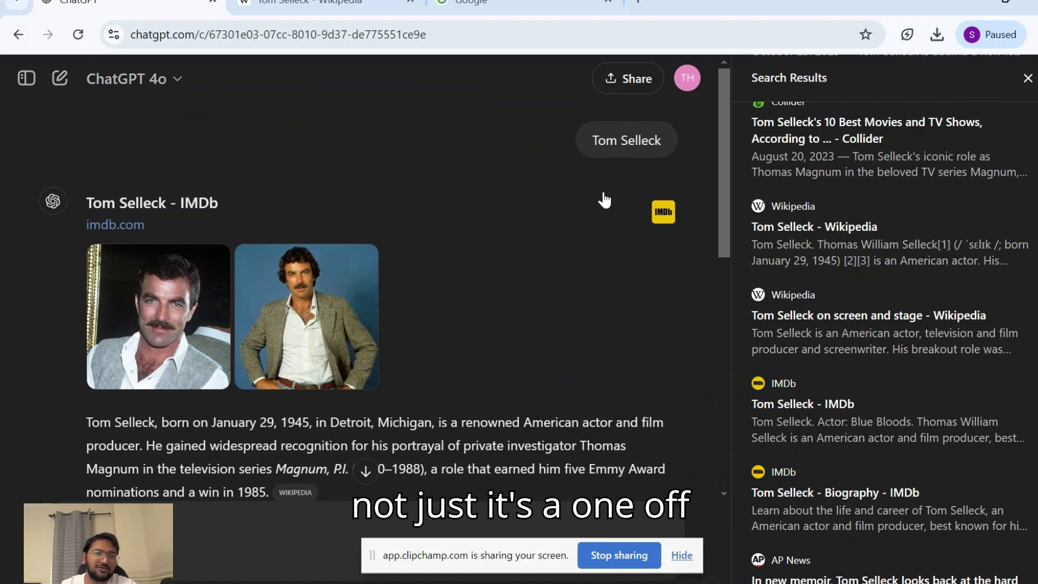
scroll(604, 201, "down", 2)
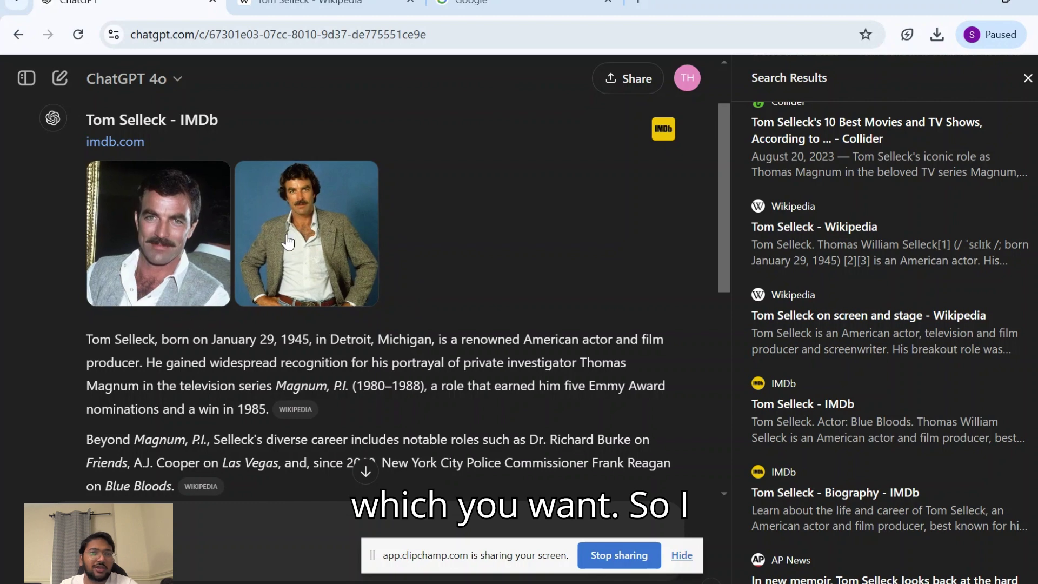
left_click(168, 283)
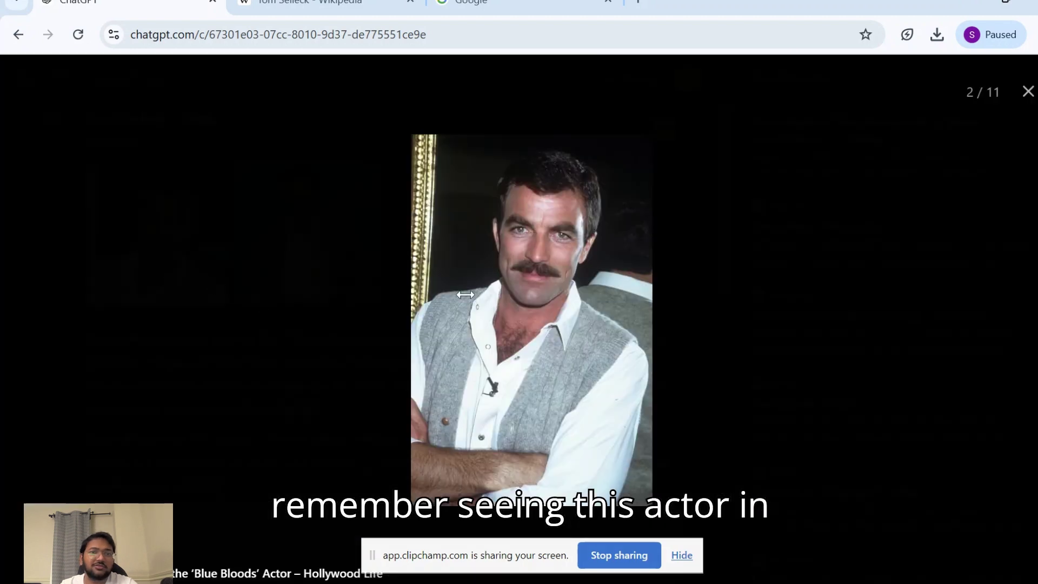
left_click(1029, 92)
Step: Send the follow-up question "is this actor in friends show" and close the list of search results
scroll(410, 364, "down", 4)
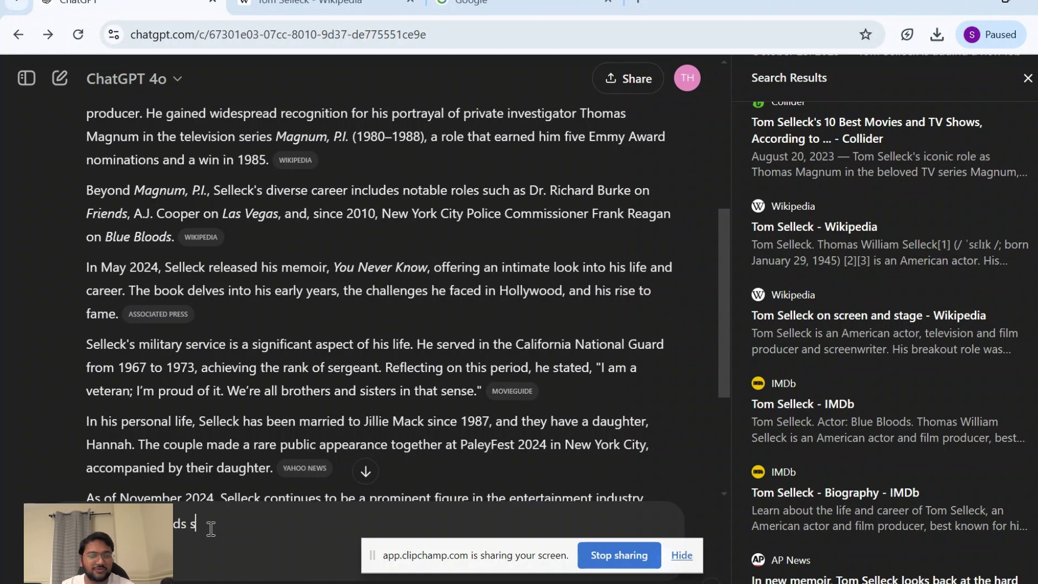
type("how")
key("Return")
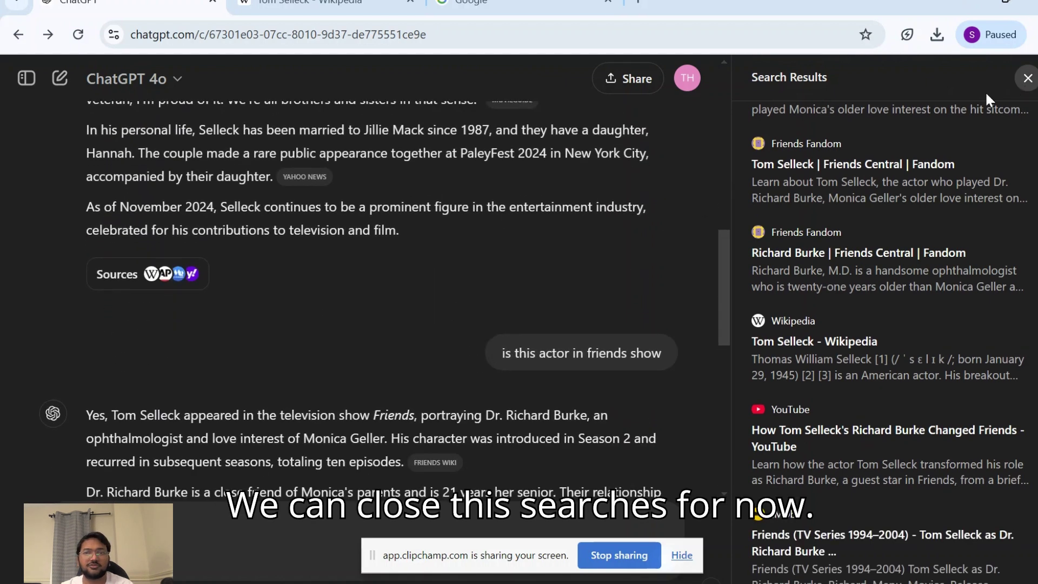
left_click(1027, 78)
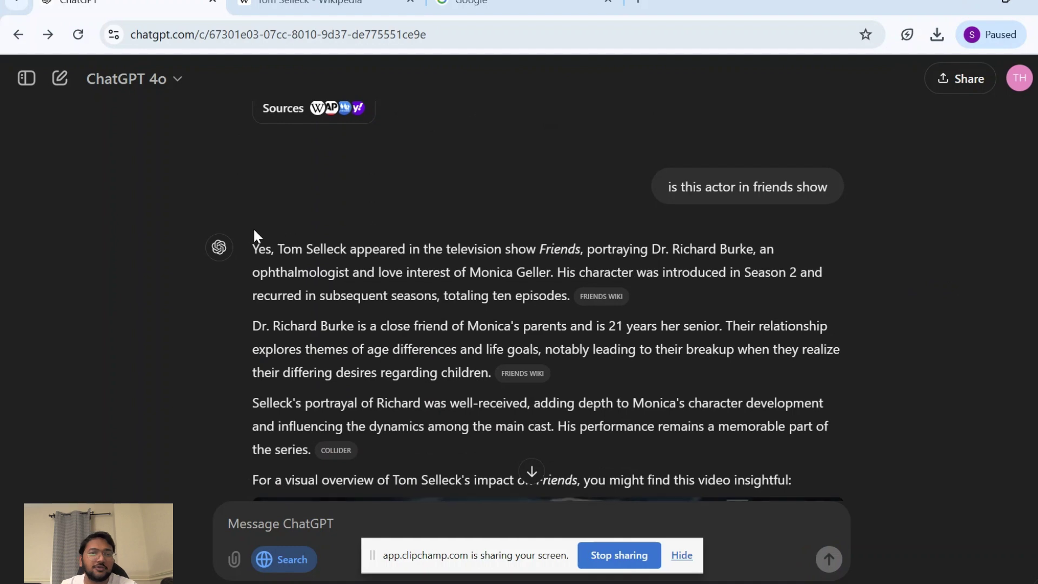
Step: Read the answer about the actor's role in Friends, down to the embedded YouTube video and its sources
left_click_drag(253, 250, 763, 253)
scroll(819, 271, "down", 2)
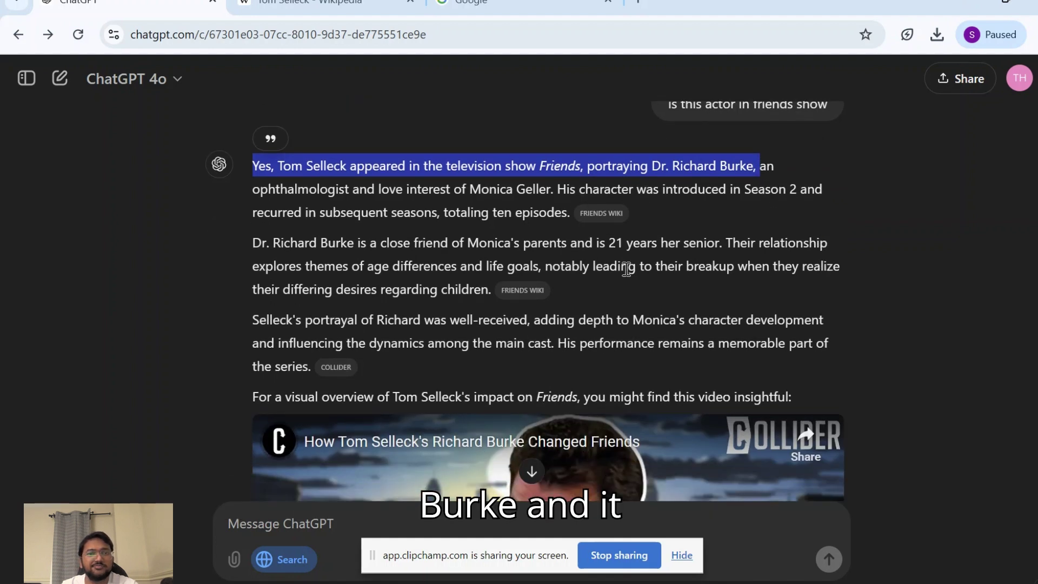
scroll(626, 269, "down", 4)
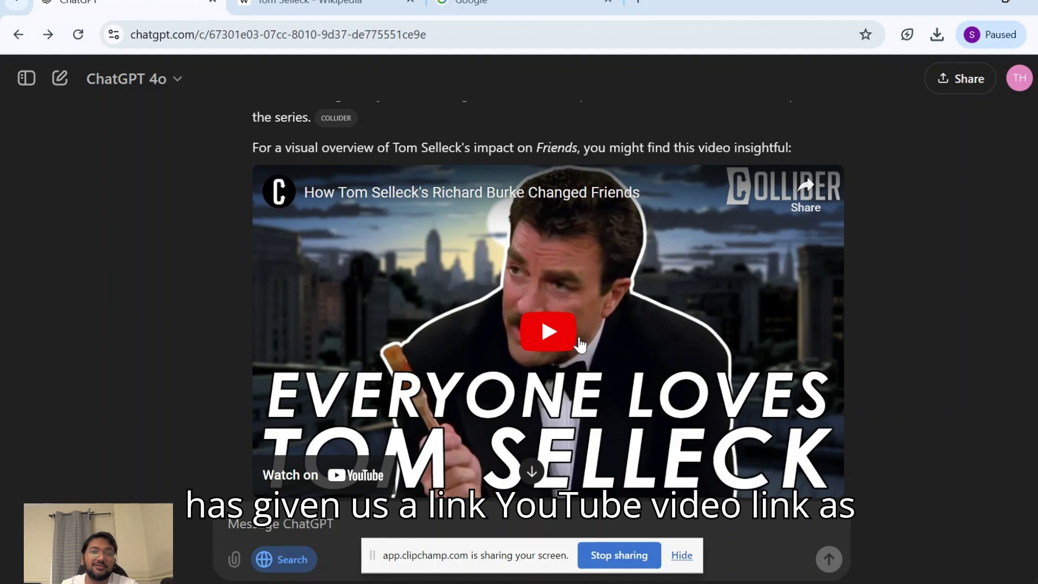
scroll(579, 344, "down", 2)
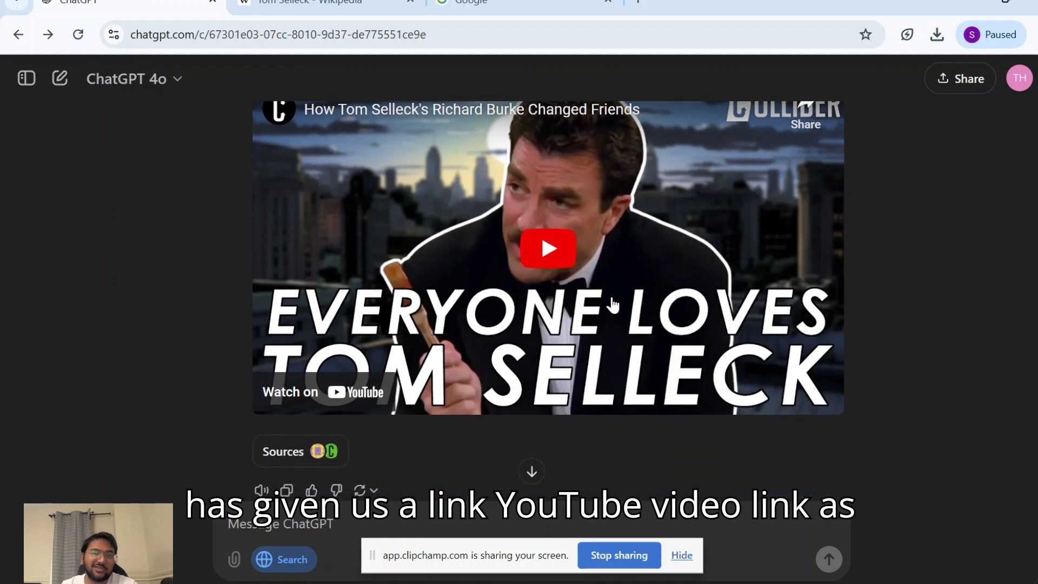
Step: Play the embedded YouTube video about Richard Burke, dismiss the low-battery notice, and pause the video
left_click(564, 254)
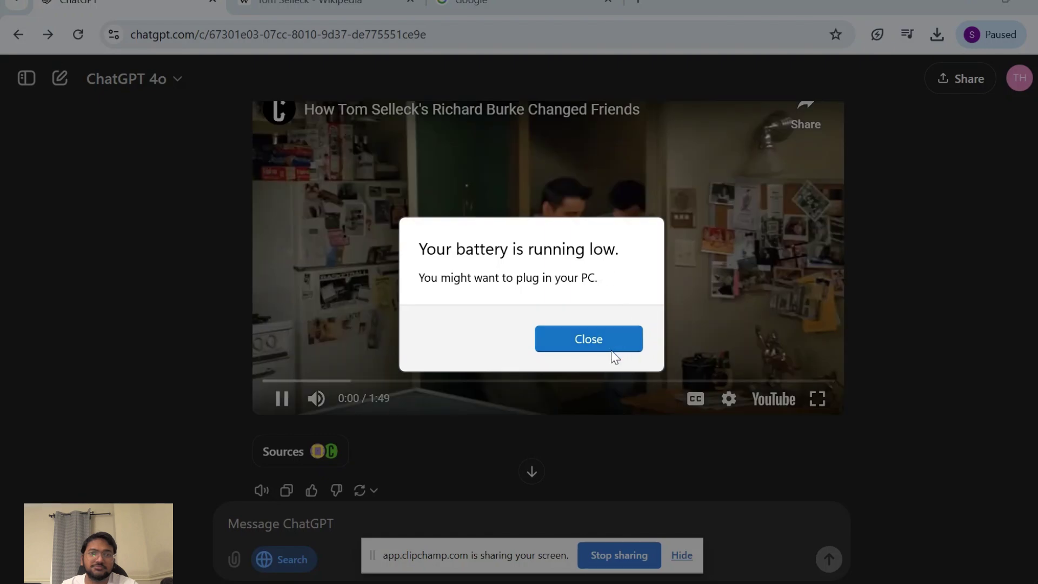
left_click(611, 349)
scroll(591, 292, "up", 2)
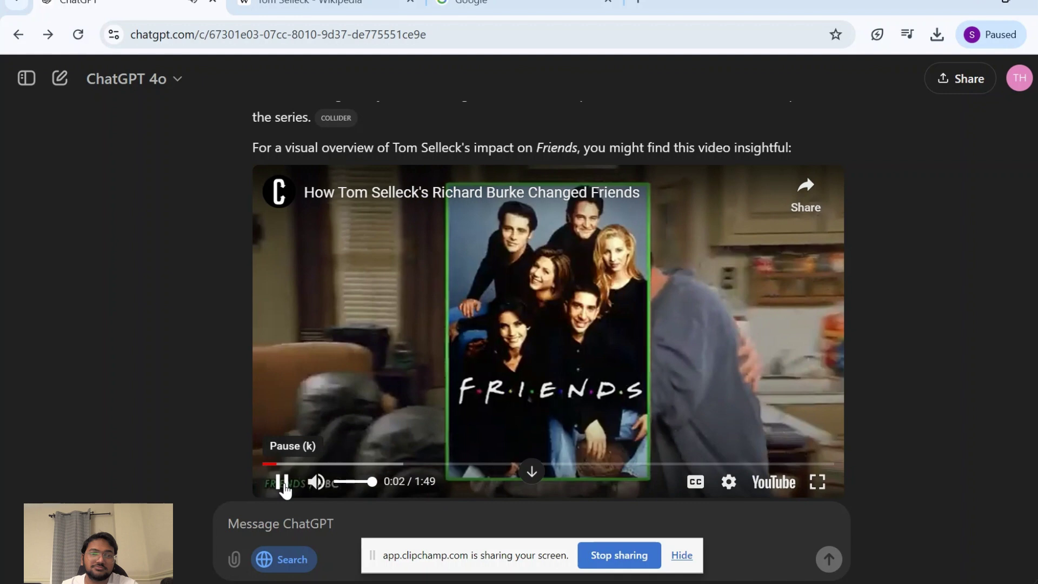
left_click(282, 482)
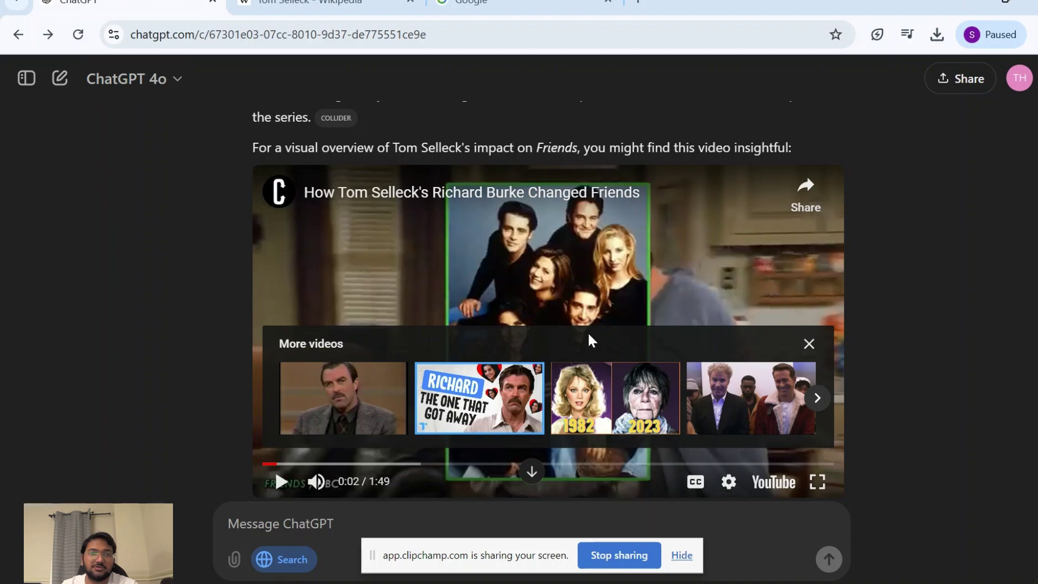
Step: Revisit the text of the earlier answers and page through the enlarged Tom Selleck photos, closing the image viewer
scroll(591, 339, "up", 6)
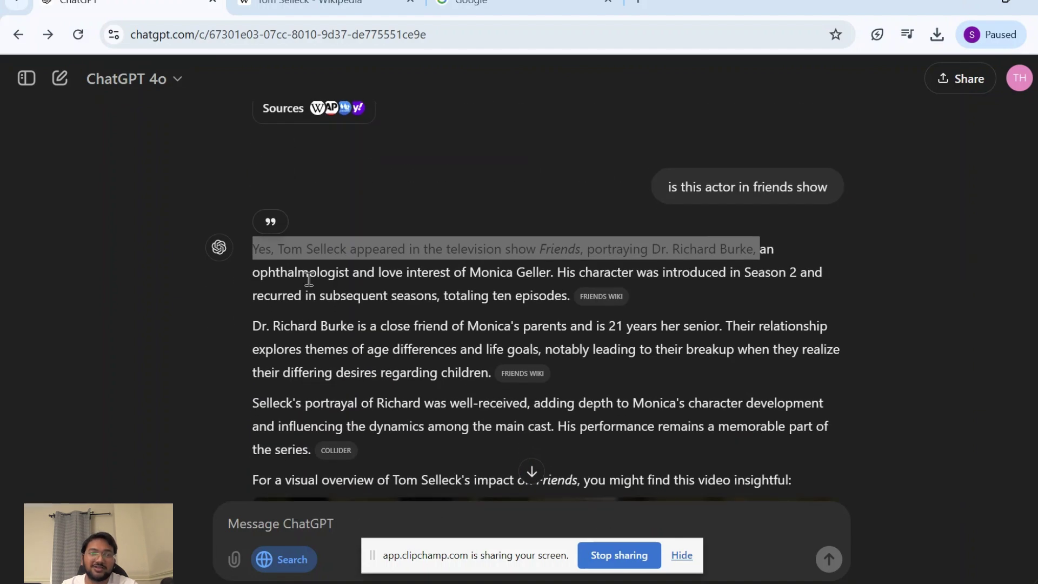
left_click_drag(288, 292, 524, 401)
scroll(525, 402, "up", 12)
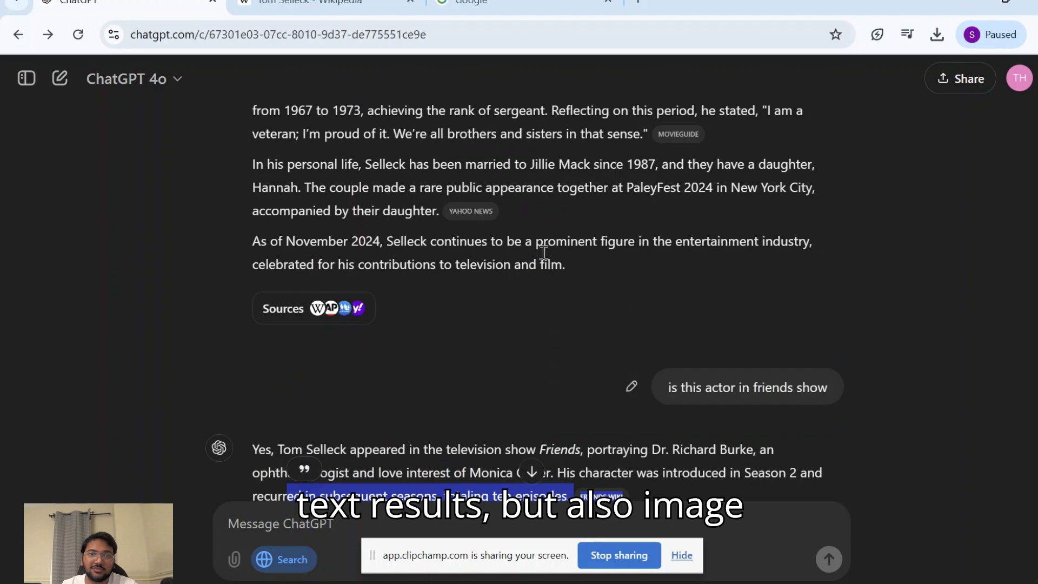
left_click(536, 260)
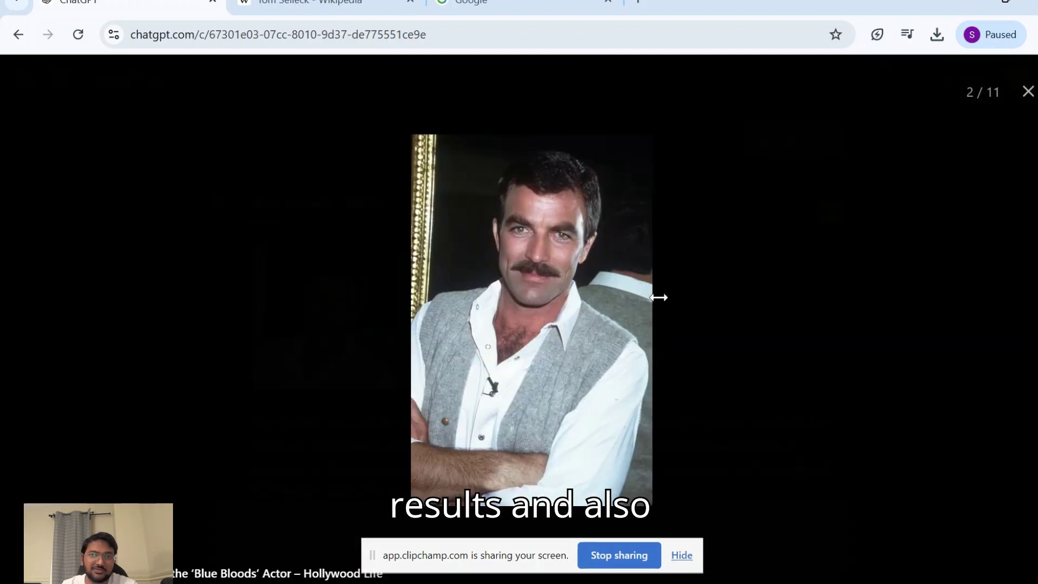
left_click(776, 303)
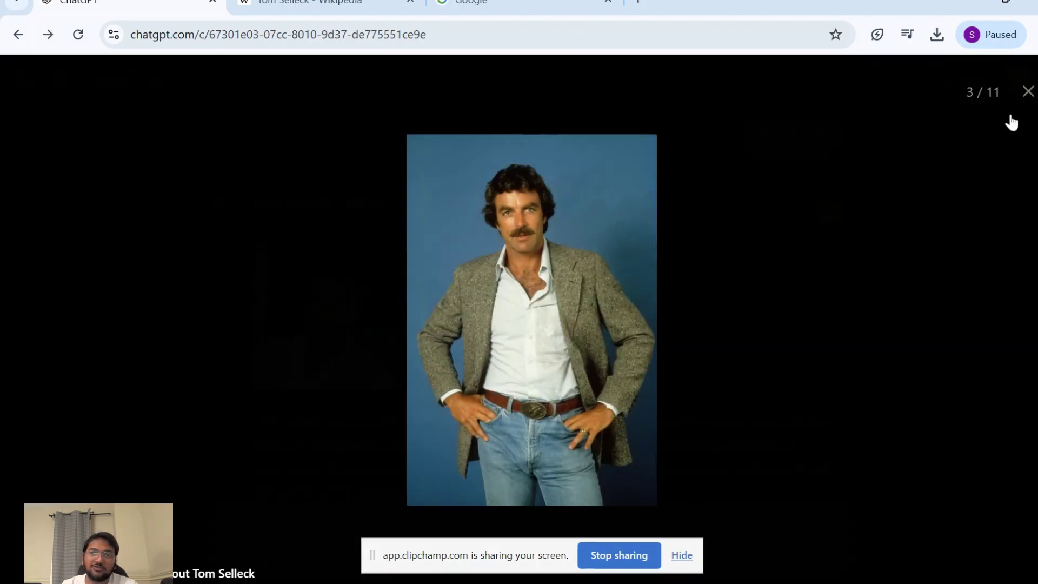
left_click(1013, 115)
Step: Send the new web search query "latest phone" in the same conversation
scroll(758, 257, "down", 5)
scroll(703, 281, "down", 10)
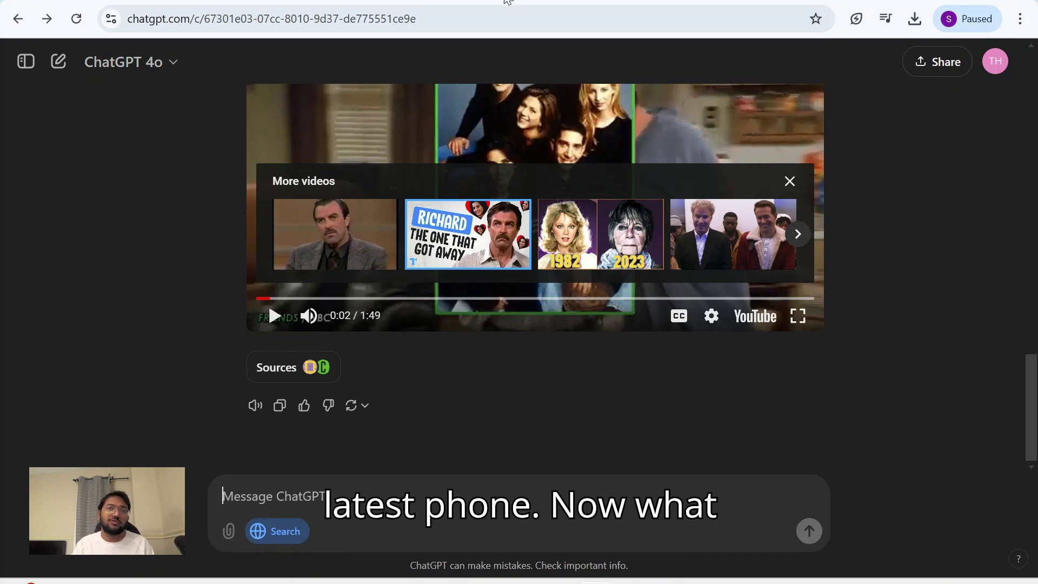
mouse_move(508, 1)
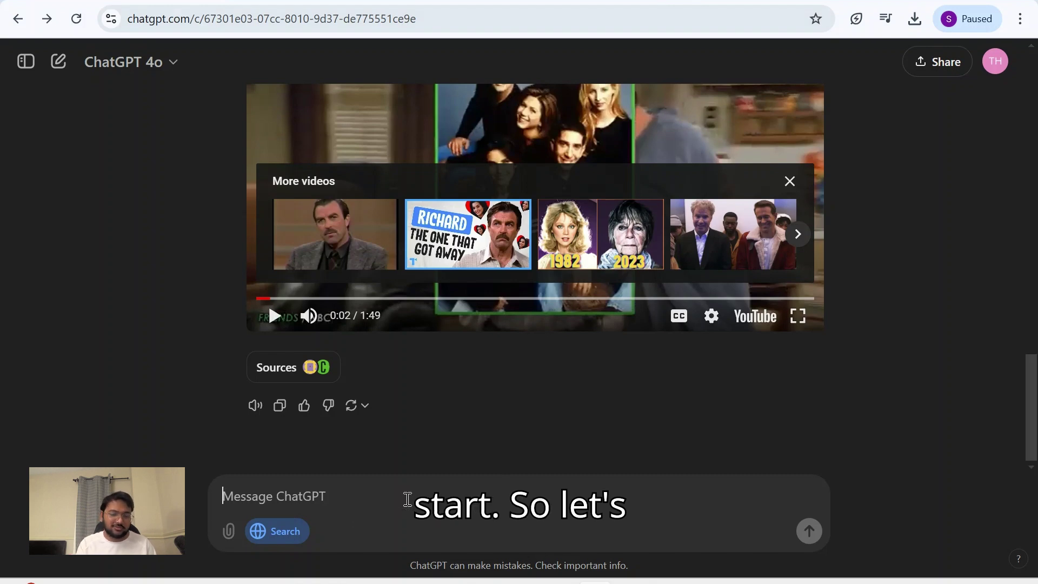
type("lat")
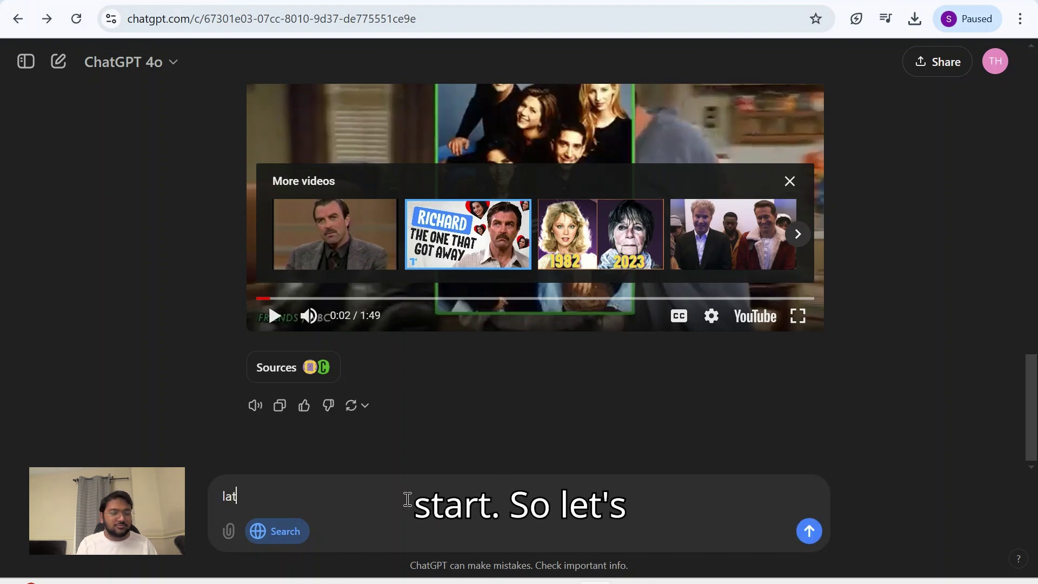
type("est ph")
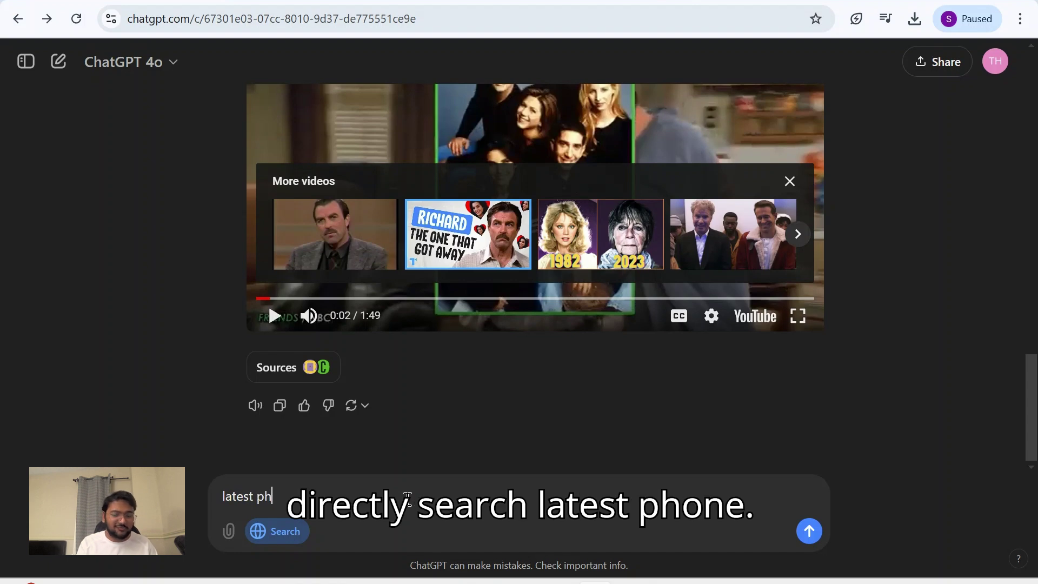
type("one")
key("Return")
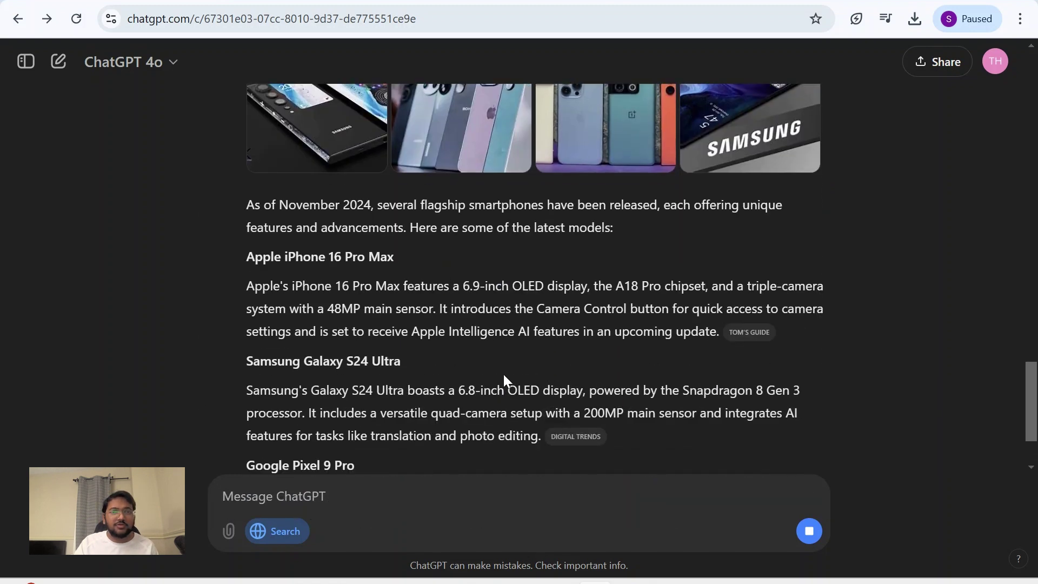
Step: Read the latest-phone answer, highlighting its stated date and the phone models it lists
left_click_drag(278, 209, 378, 186)
scroll(382, 184, "up", 7)
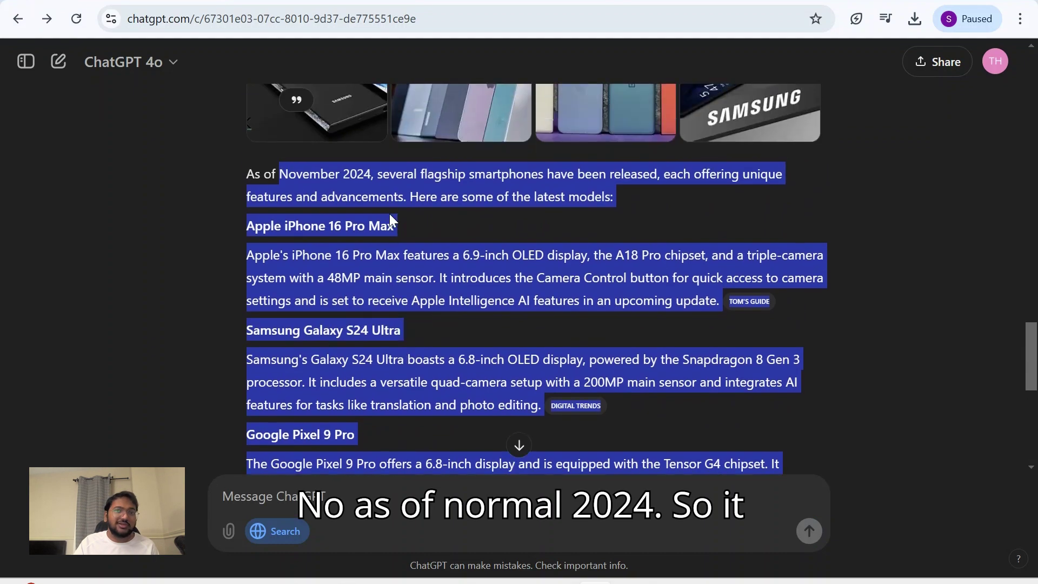
left_click(366, 176)
left_click_drag(374, 176, 268, 183)
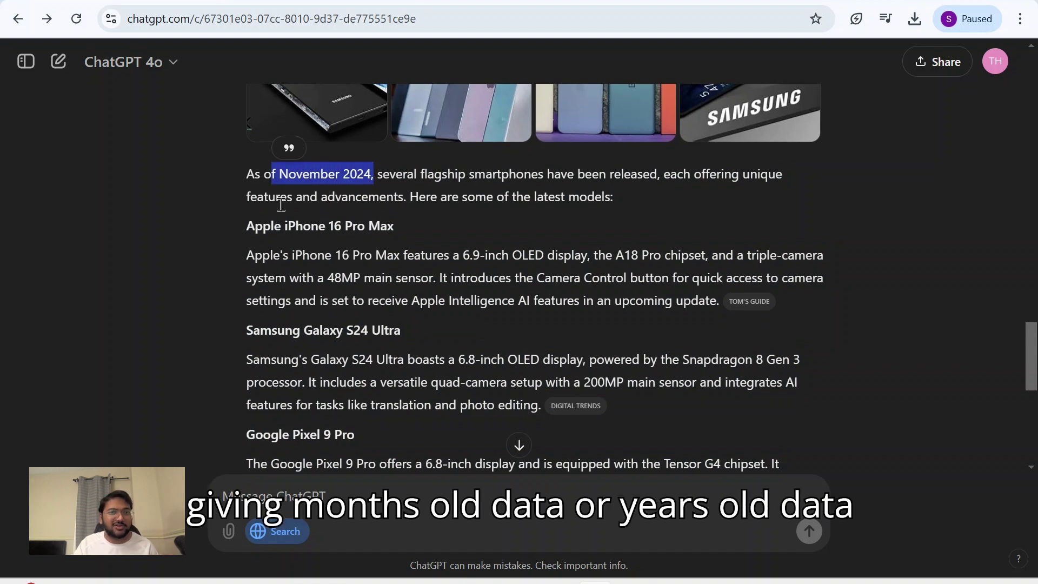
left_click_drag(249, 223, 404, 217)
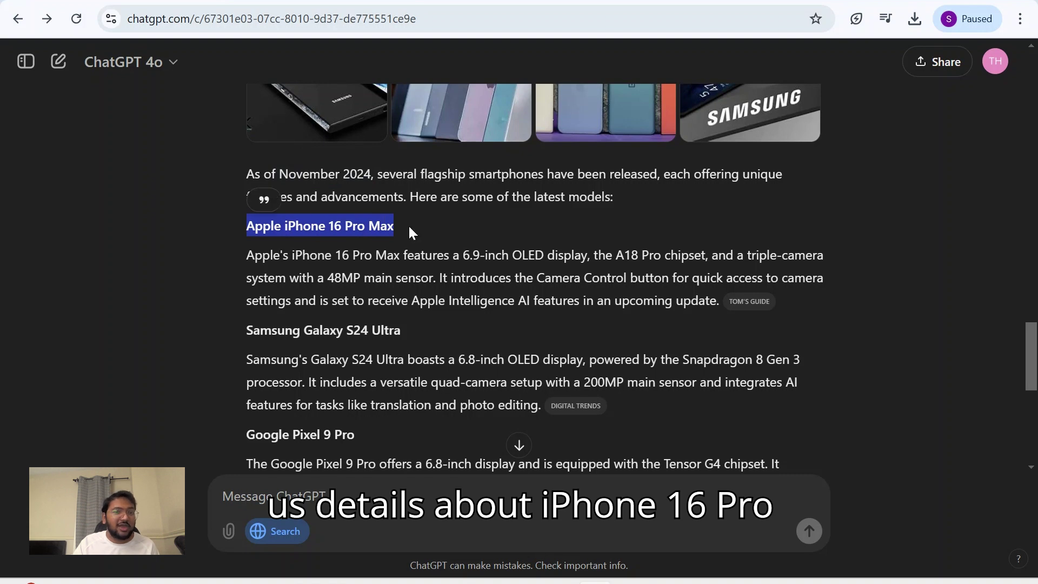
scroll(304, 274, "down", 1)
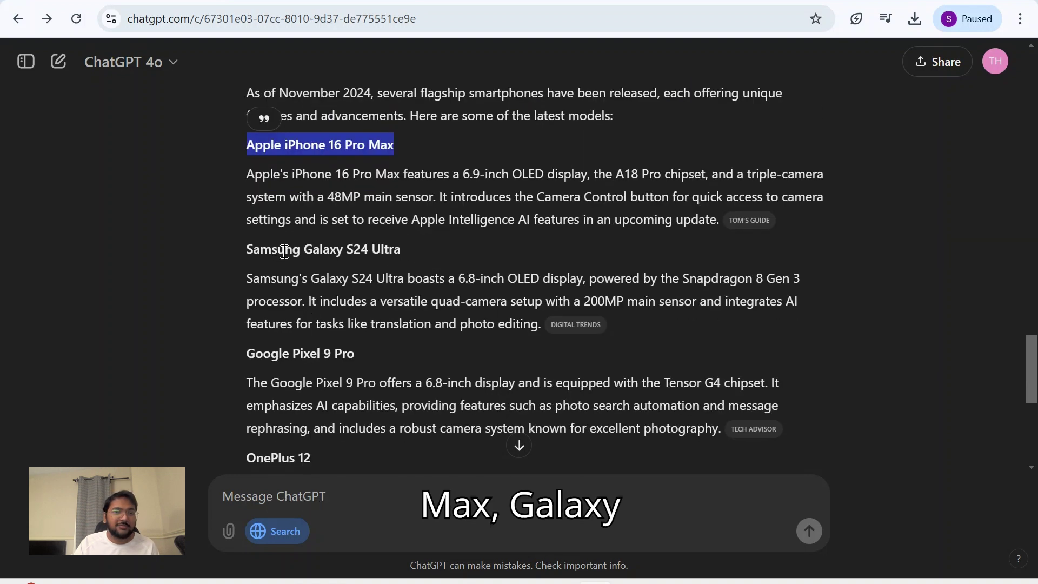
left_click_drag(303, 249, 401, 244)
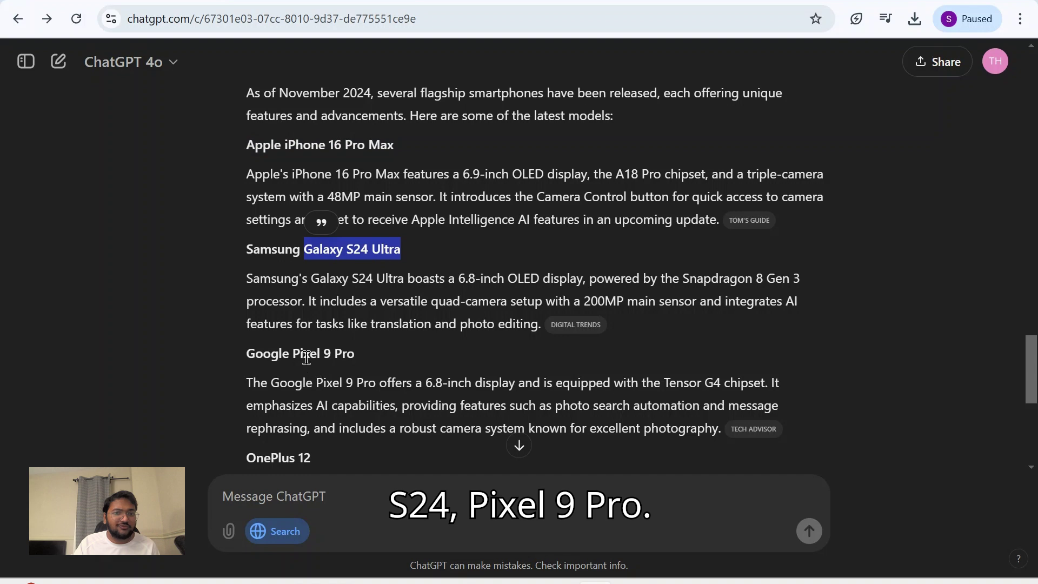
left_click_drag(298, 354, 385, 346)
scroll(385, 346, "down", 2)
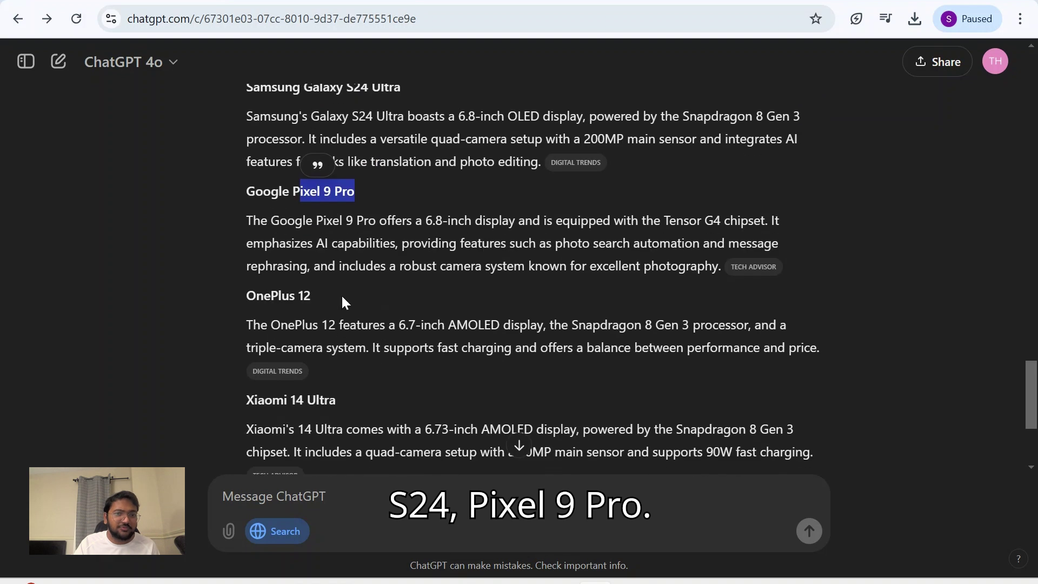
left_click_drag(246, 325, 264, 339)
left_click_drag(247, 429, 270, 427)
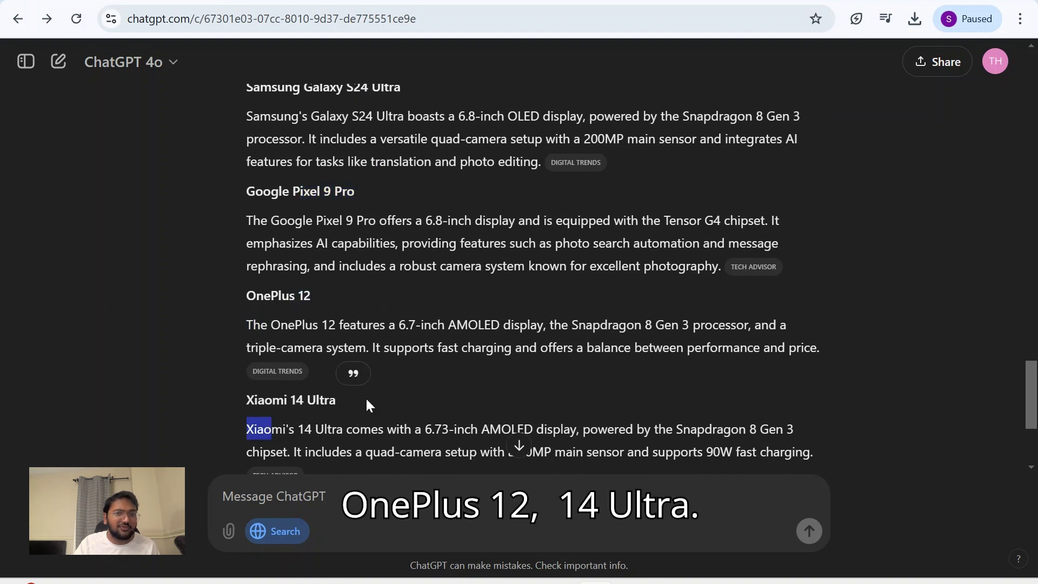
scroll(446, 385, "up", 5)
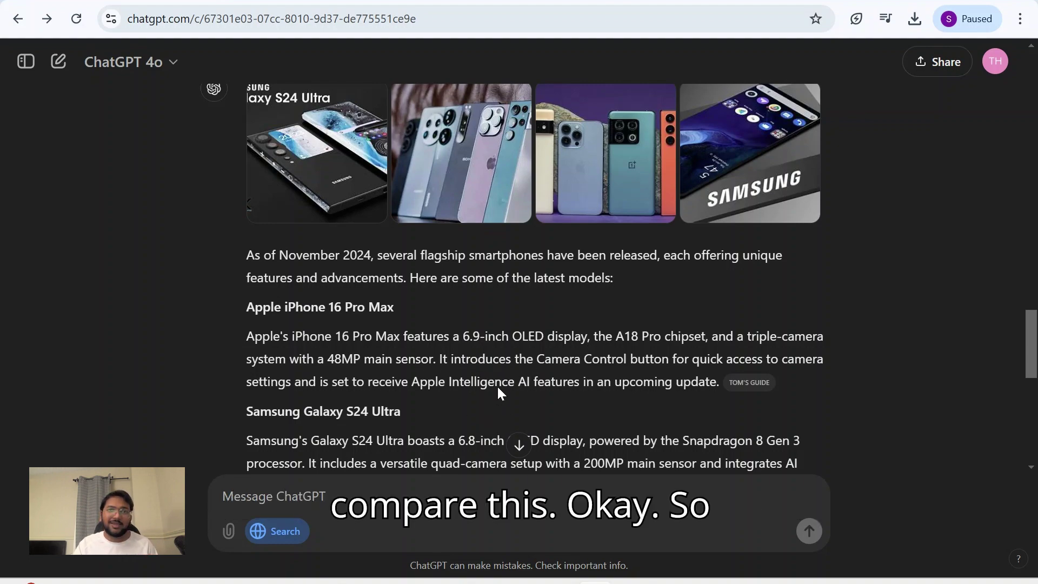
Step: Send the follow-up request "compare the key features of these mobiles"
scroll(498, 385, "down", 9)
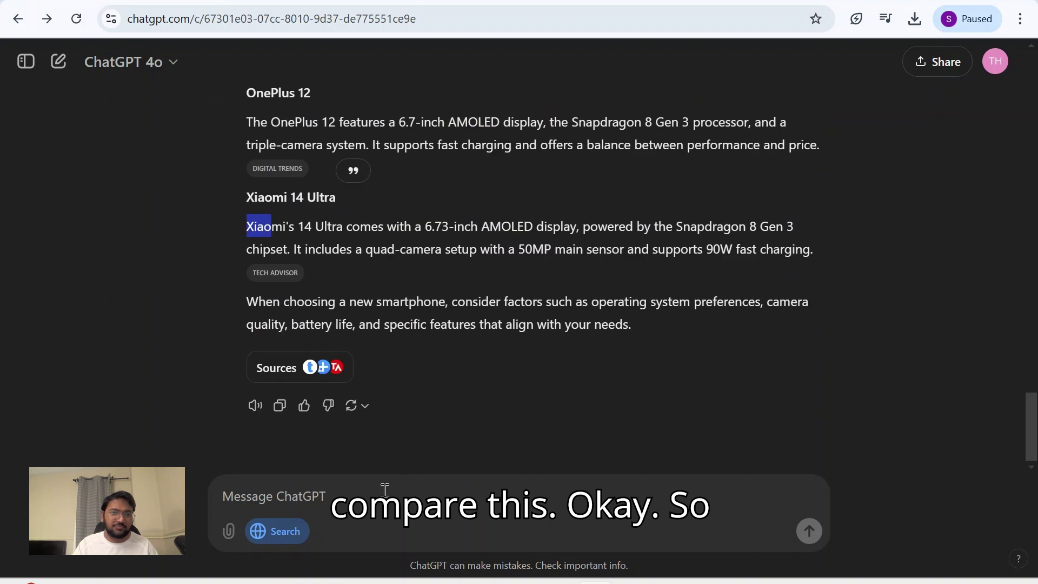
left_click(385, 490)
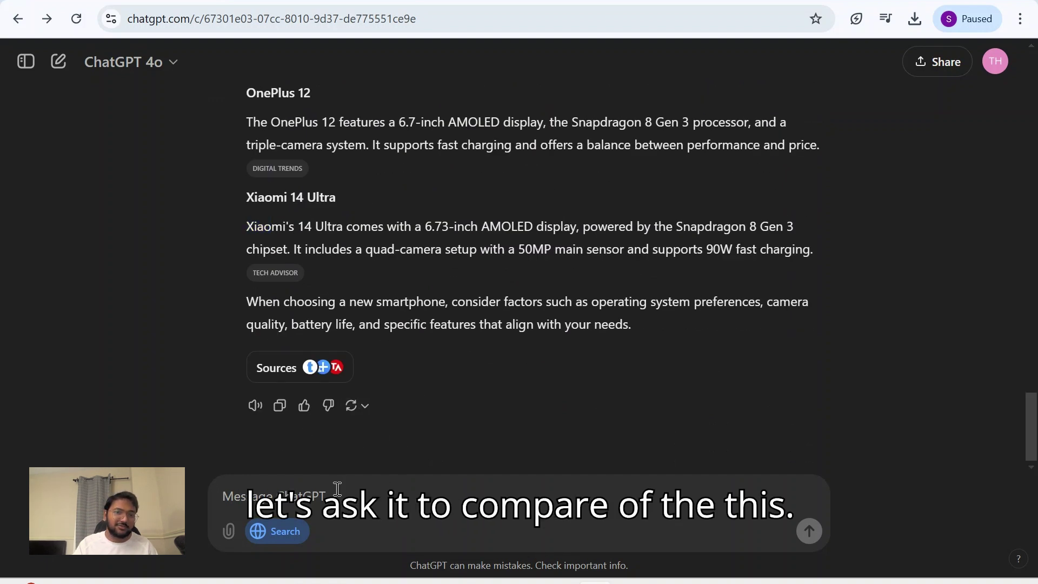
type("compare the key features of these mobiles")
key("Return")
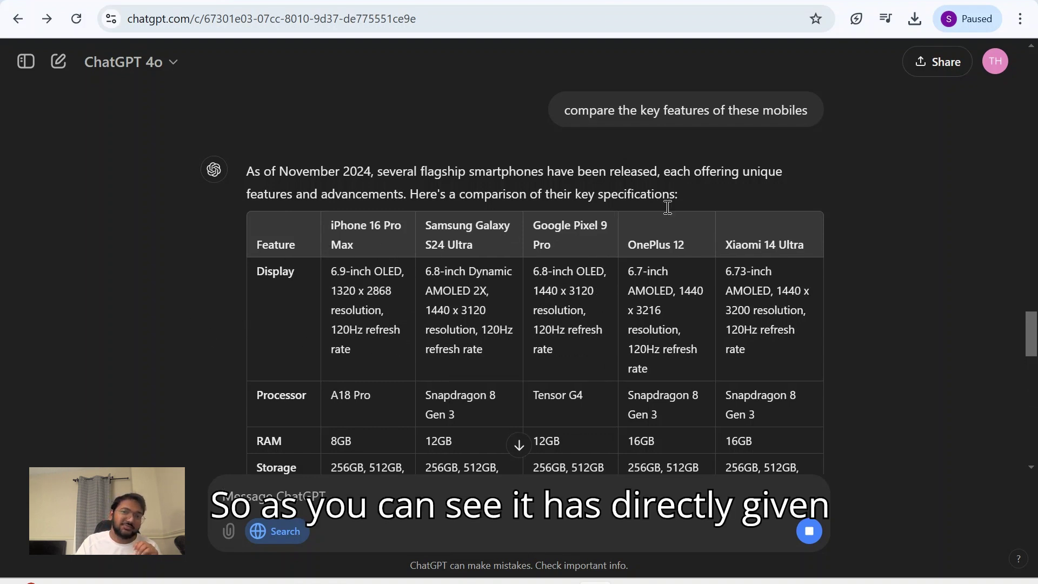
Step: Examine the comparison table's processor and RAM rows across the listed phones
scroll(473, 293, "down", 3)
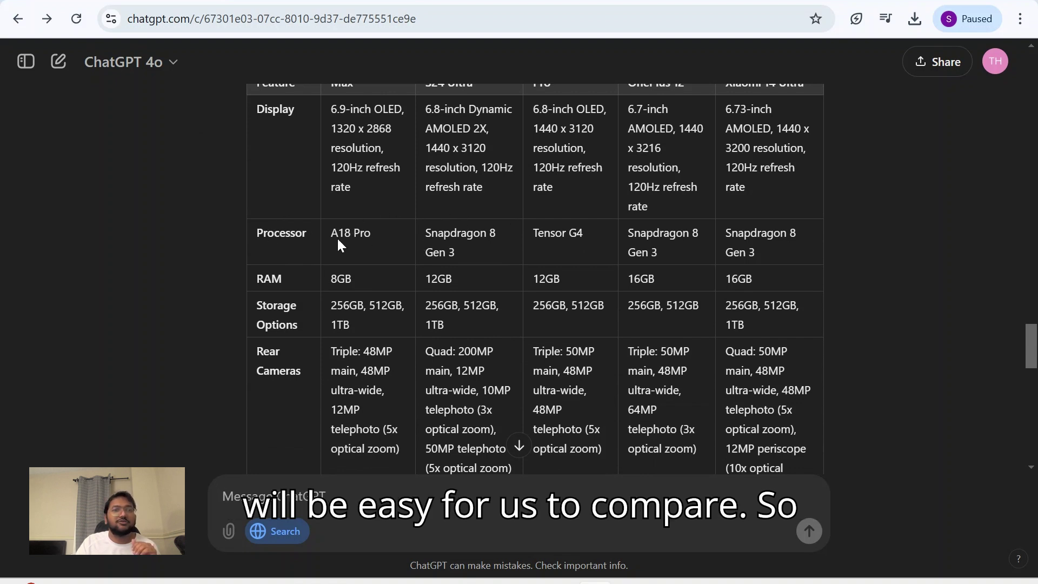
left_click_drag(375, 236, 334, 233)
scroll(379, 278, "up", 2)
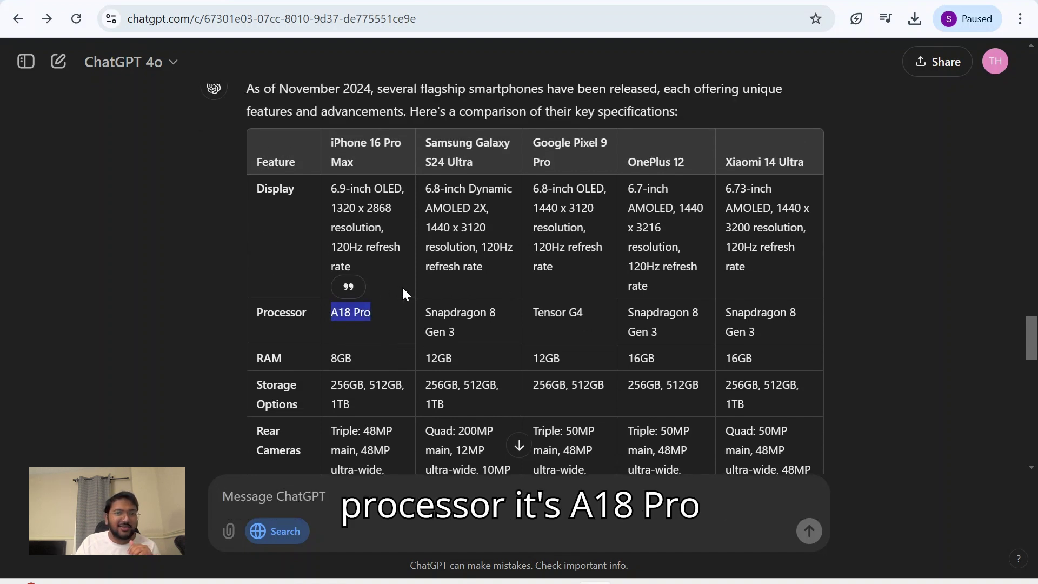
left_click_drag(493, 331, 431, 314)
left_click_drag(586, 320, 536, 318)
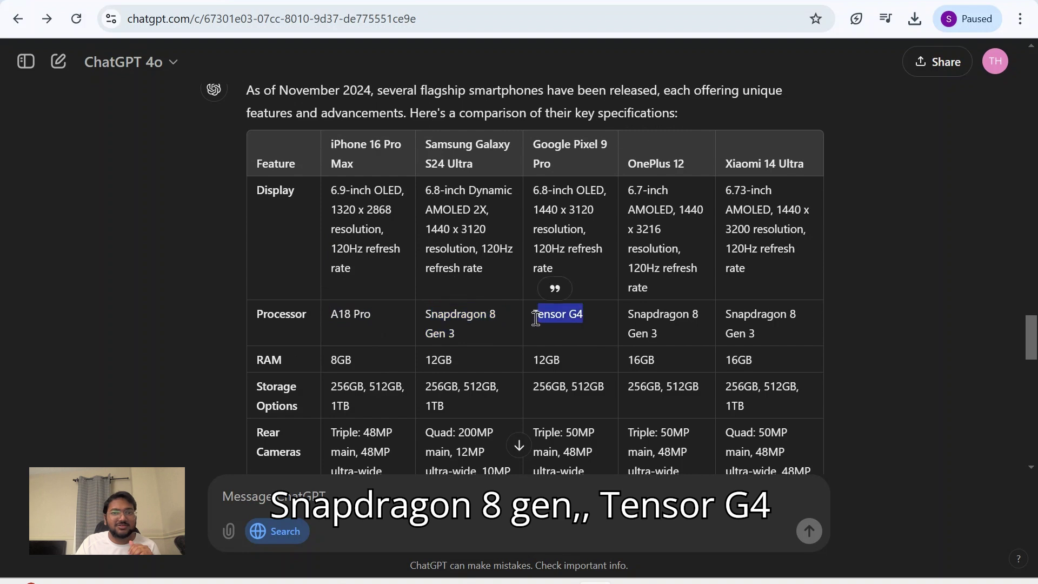
scroll(505, 201, "down", 4)
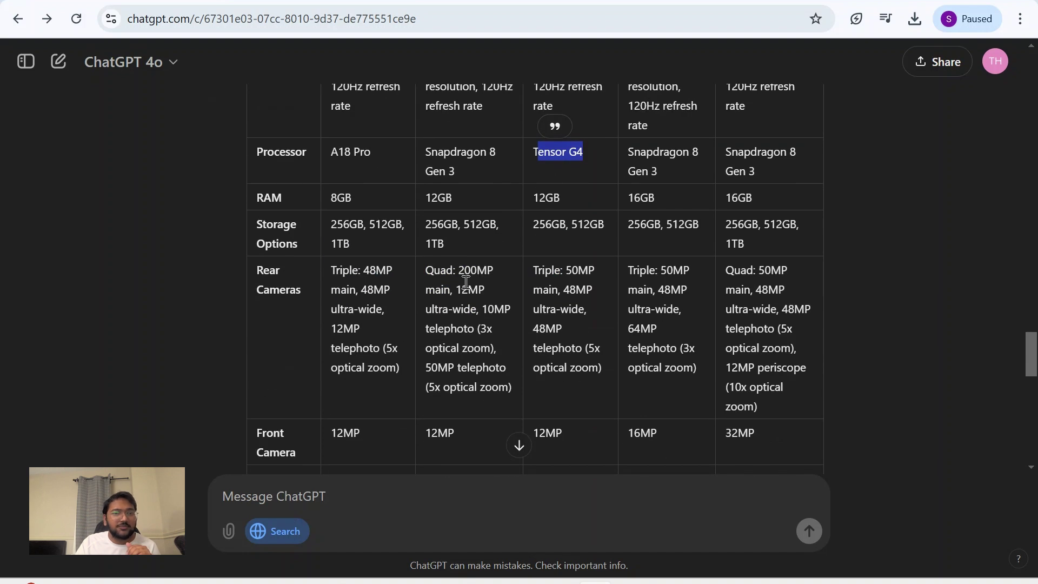
scroll(345, 270, "up", 2)
left_click_drag(337, 278, 372, 280)
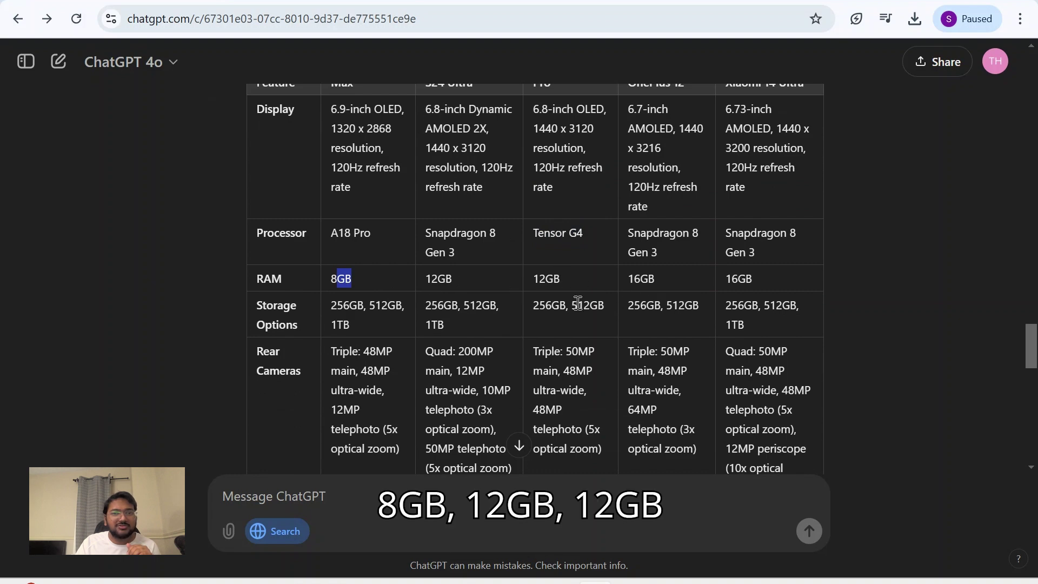
scroll(584, 308, "up", 2)
scroll(594, 313, "down", 2)
Step: Examine the comparison table's battery, operating system and special features rows, and recheck the RAM row
scroll(640, 325, "down", 6)
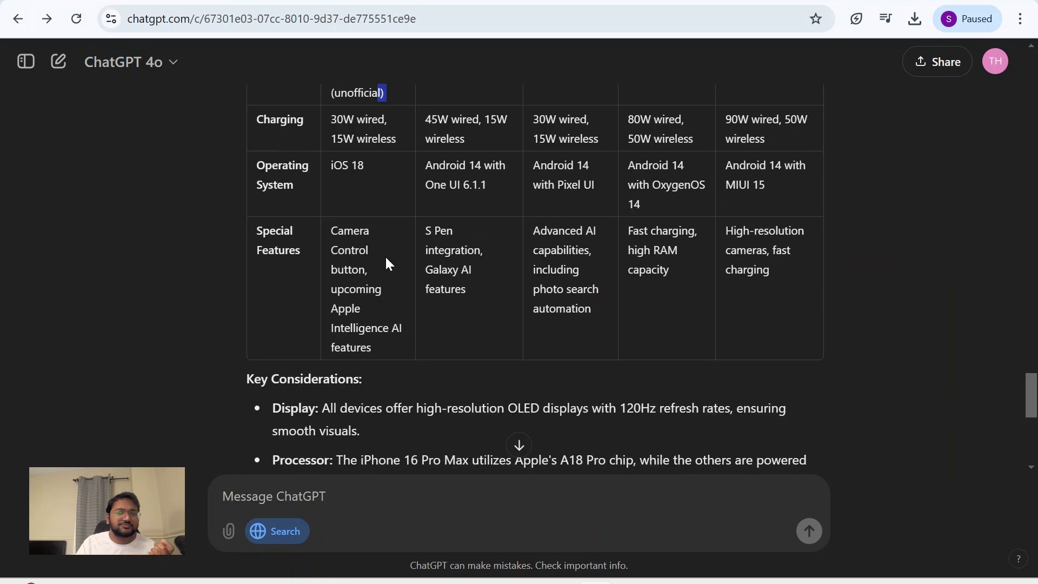
scroll(400, 281, "down", 2)
scroll(430, 317, "up", 3)
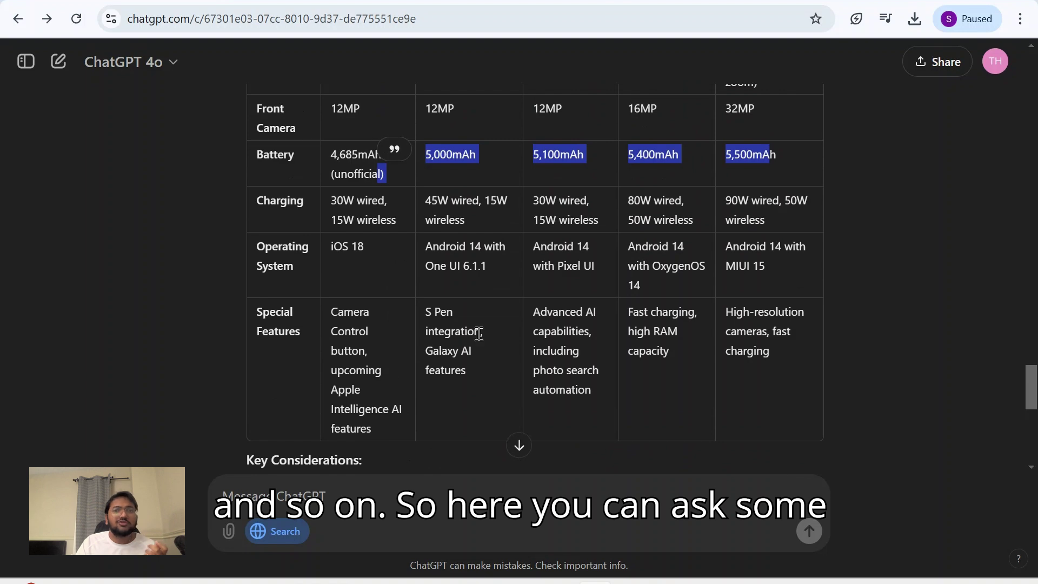
scroll(479, 334, "up", 6)
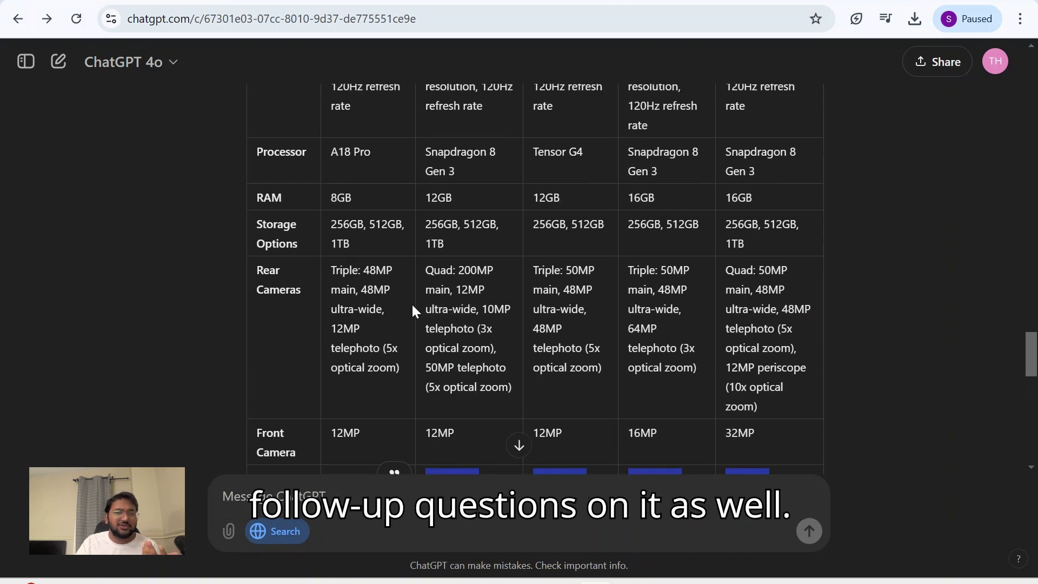
scroll(398, 286, "up", 2)
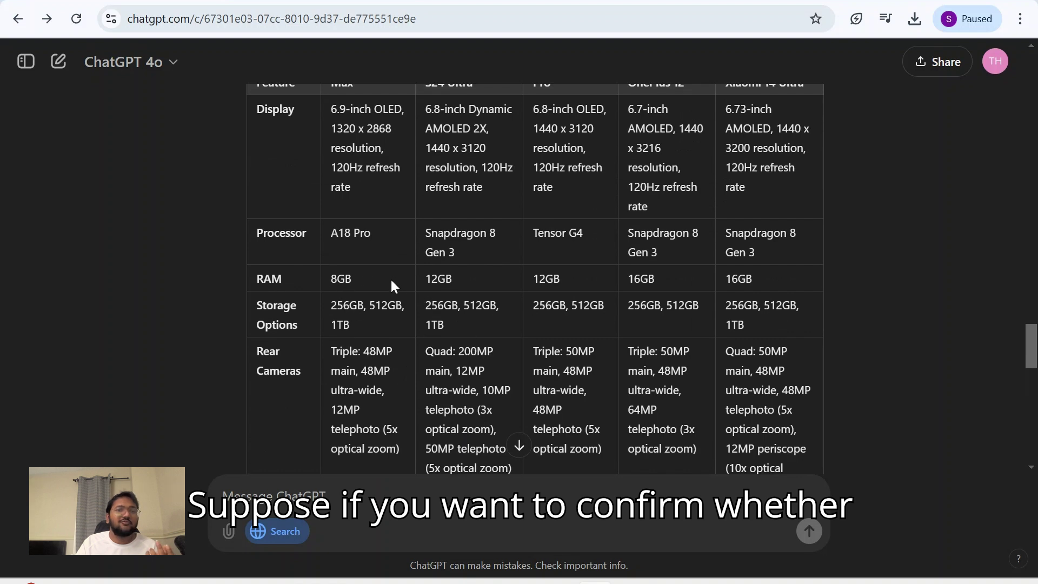
left_click_drag(364, 283, 255, 280)
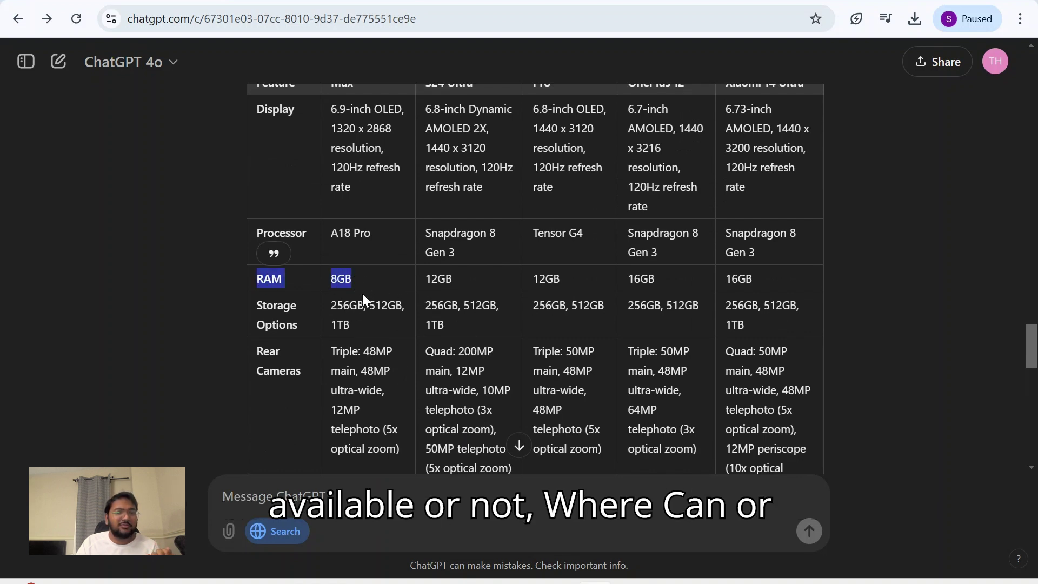
scroll(358, 323, "down", 5)
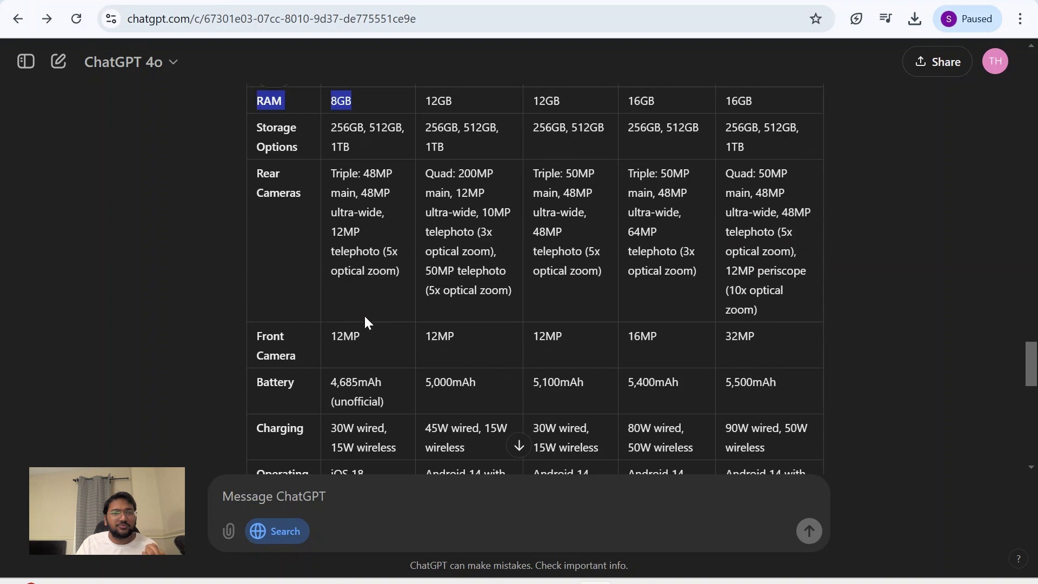
scroll(335, 363, "down", 3)
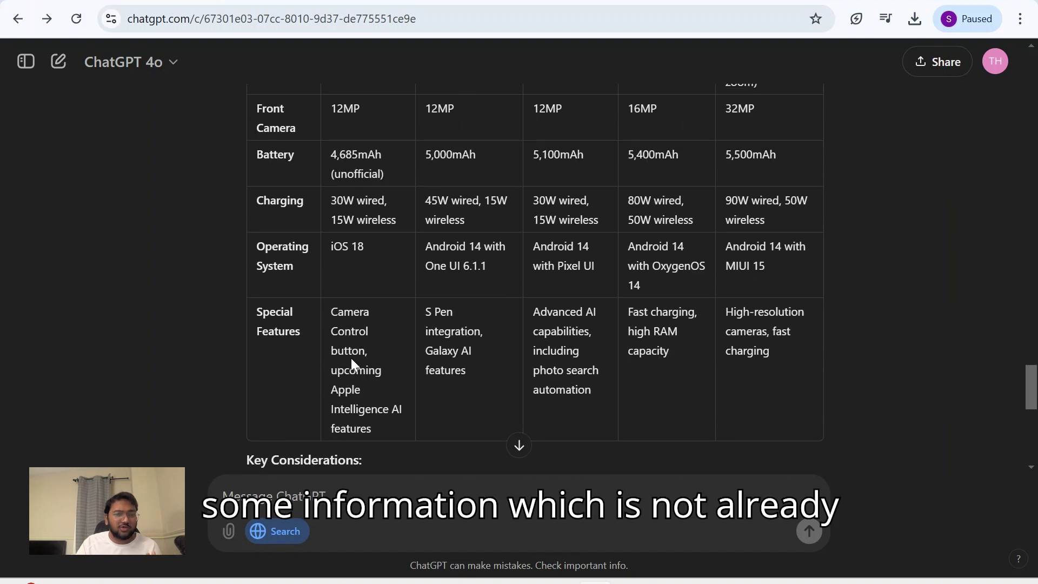
Step: Check the comparison table for missing details and send the follow-up "include the prices and colors of the mobiles"
scroll(352, 358, "down", 5)
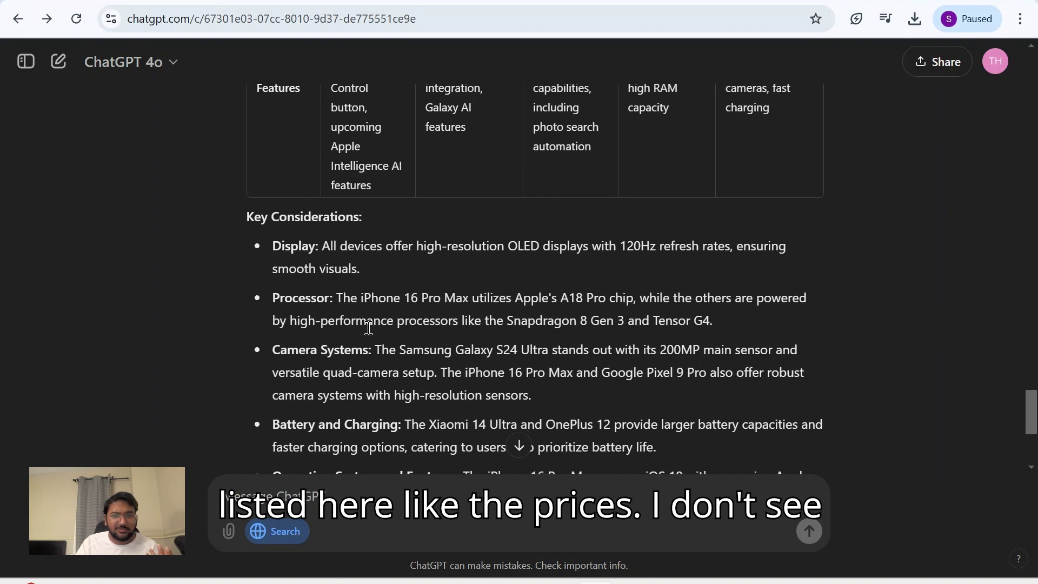
scroll(370, 331, "up", 8)
scroll(397, 318, "down", 8)
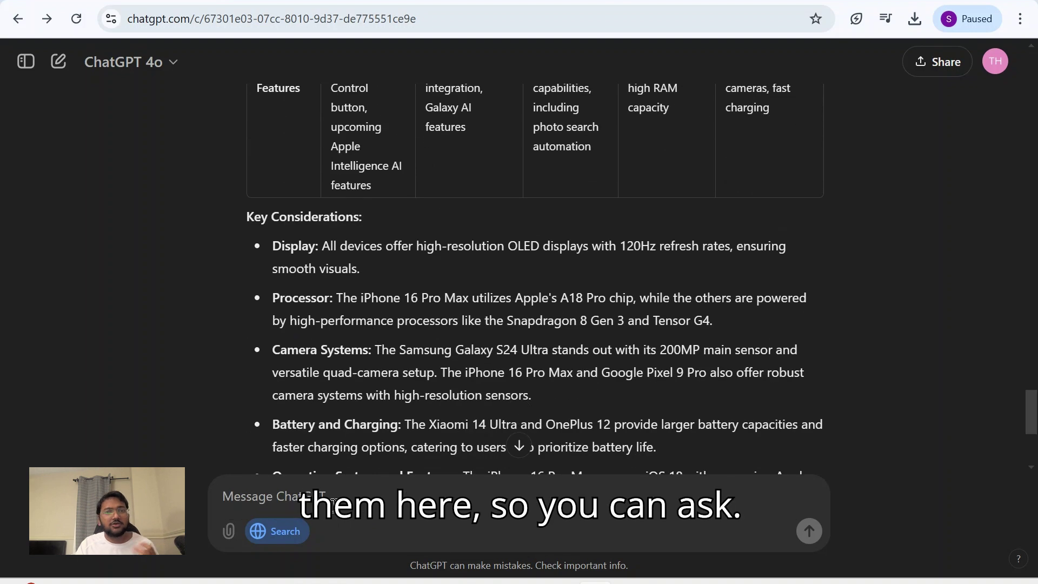
type("includ")
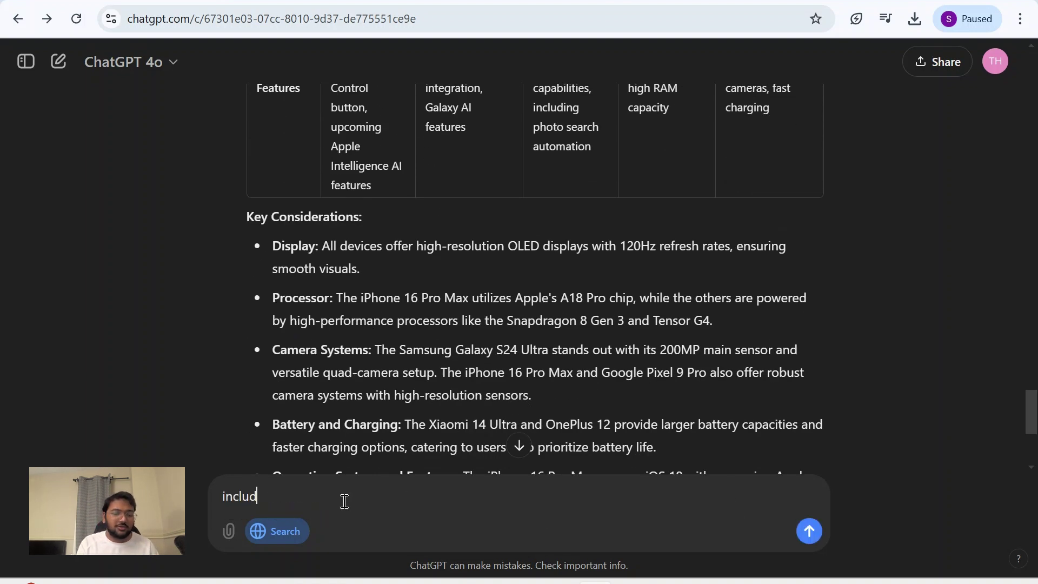
type("e the prices")
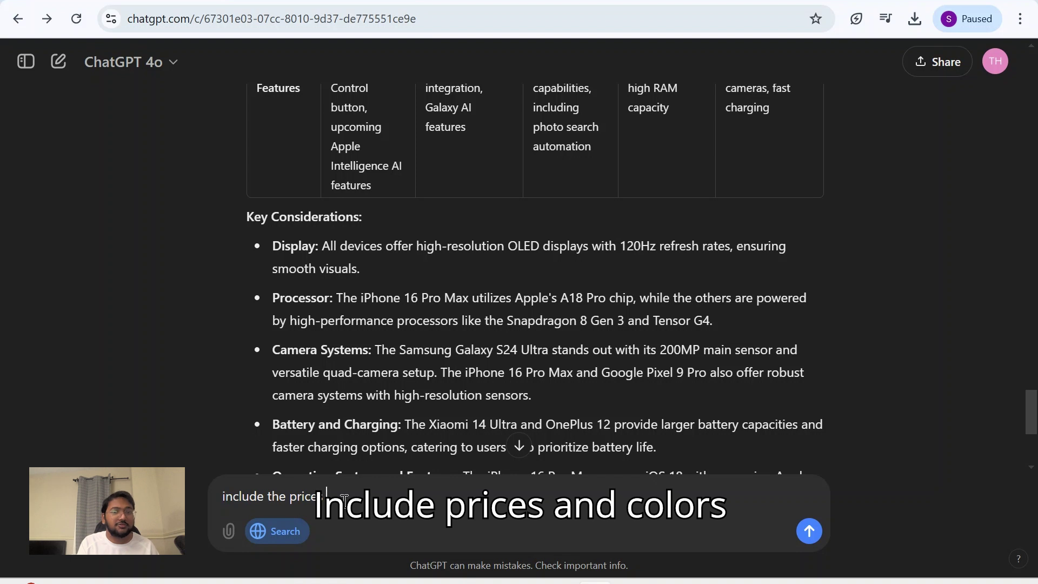
type(" and colors of t")
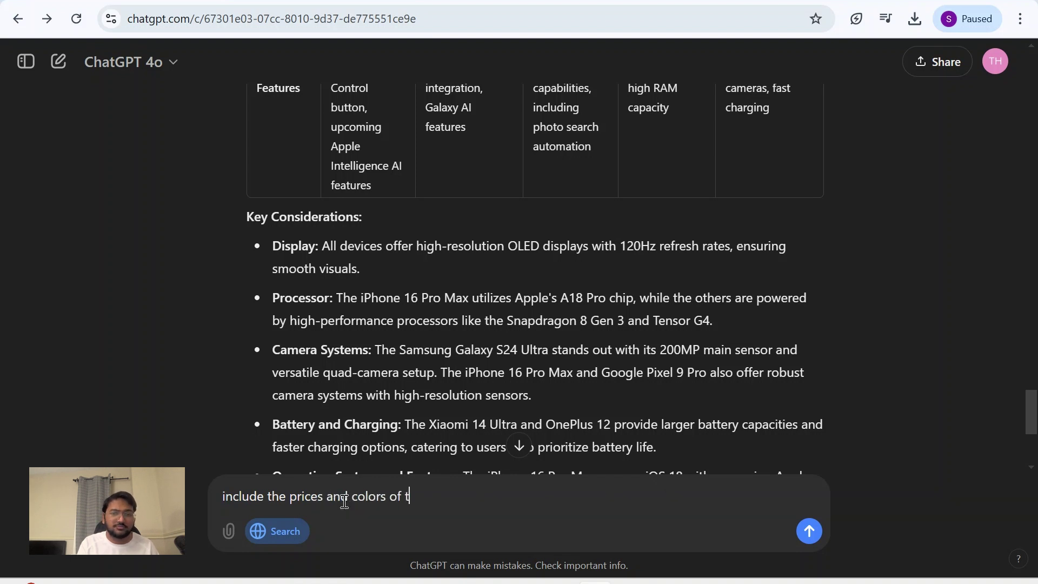
type("he mobiles")
key("Return")
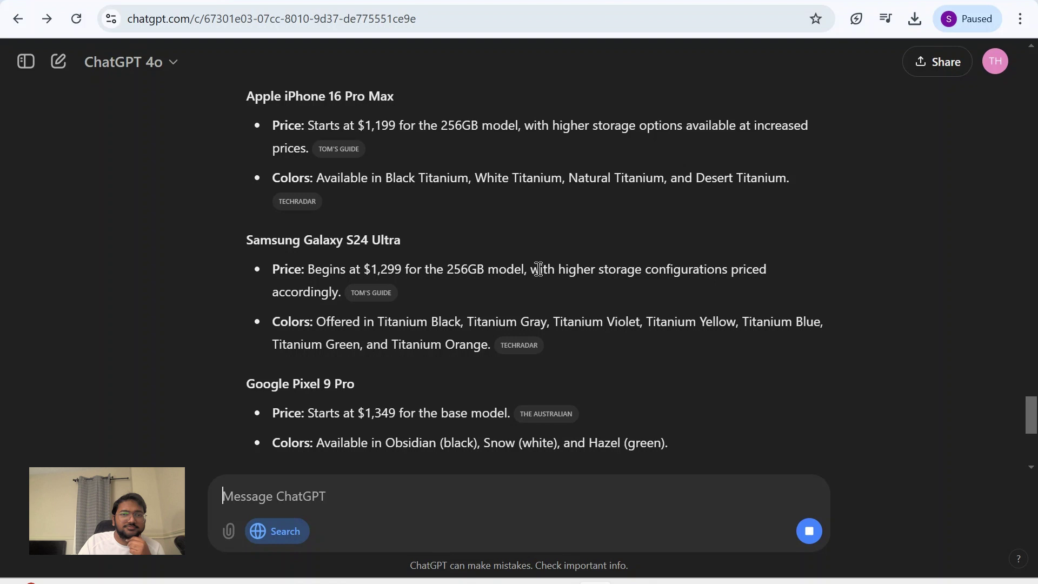
Step: Review the prices and colors answer and send the request "include these details in the table format along with other features"
scroll(489, 281, "up", 5)
scroll(492, 286, "down", 3)
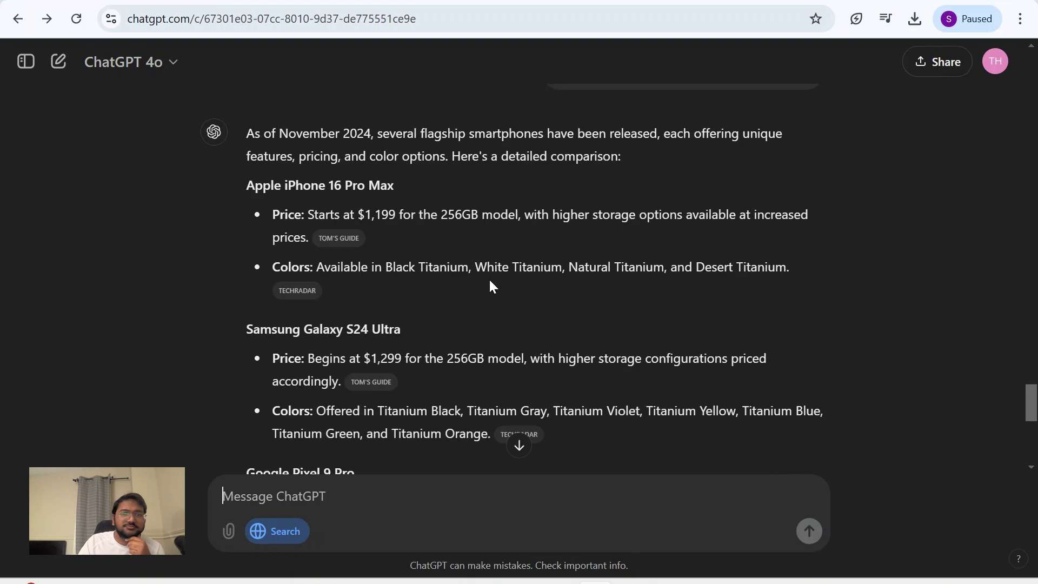
scroll(488, 278, "down", 2)
scroll(422, 292, "up", 3)
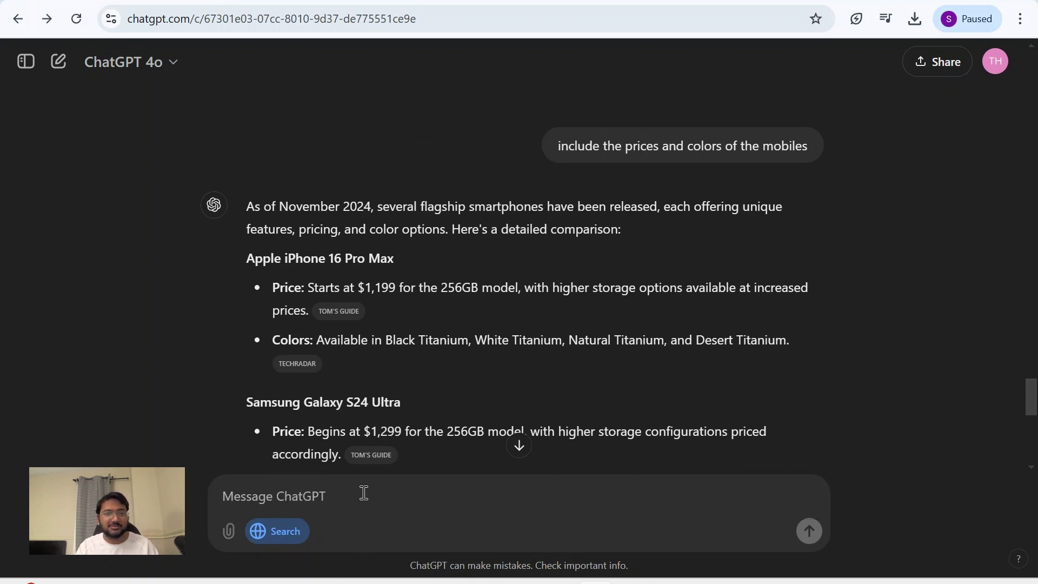
type("inc")
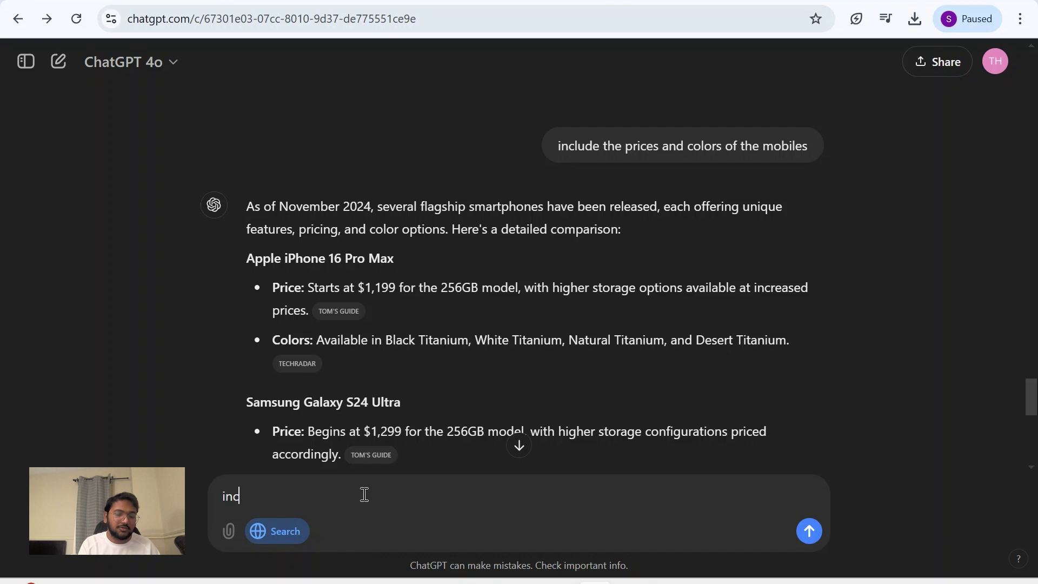
key("Return")
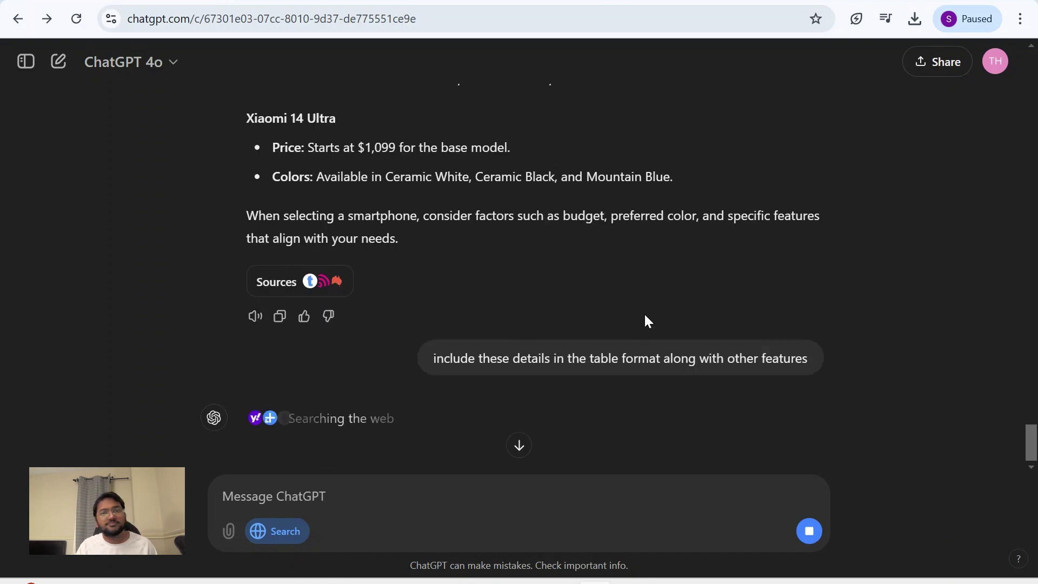
Step: Examine the new comparison table, highlighting cells from the display row and the price and colors rows
scroll(644, 301, "down", 2)
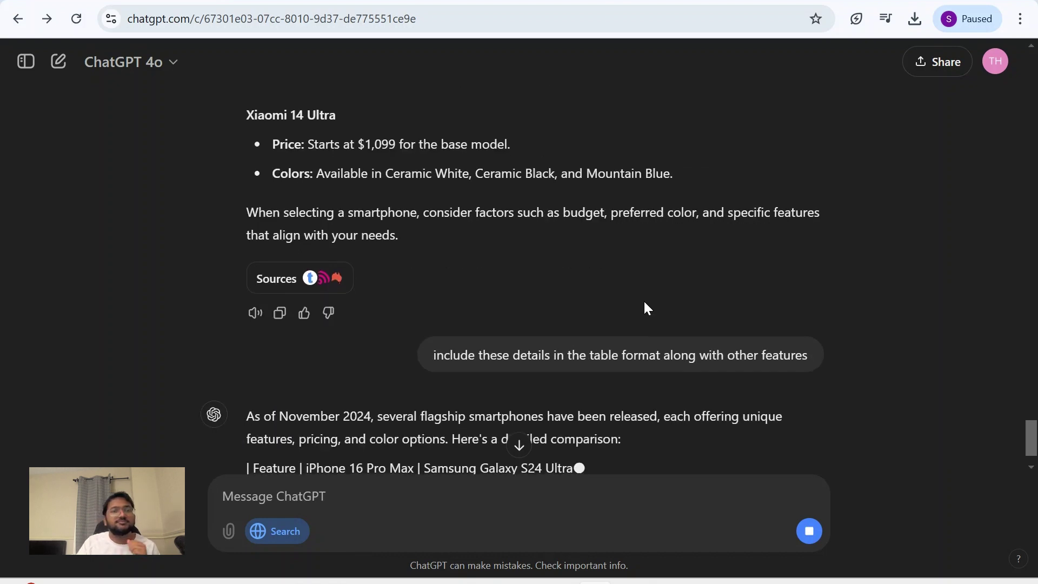
scroll(644, 300, "down", 3)
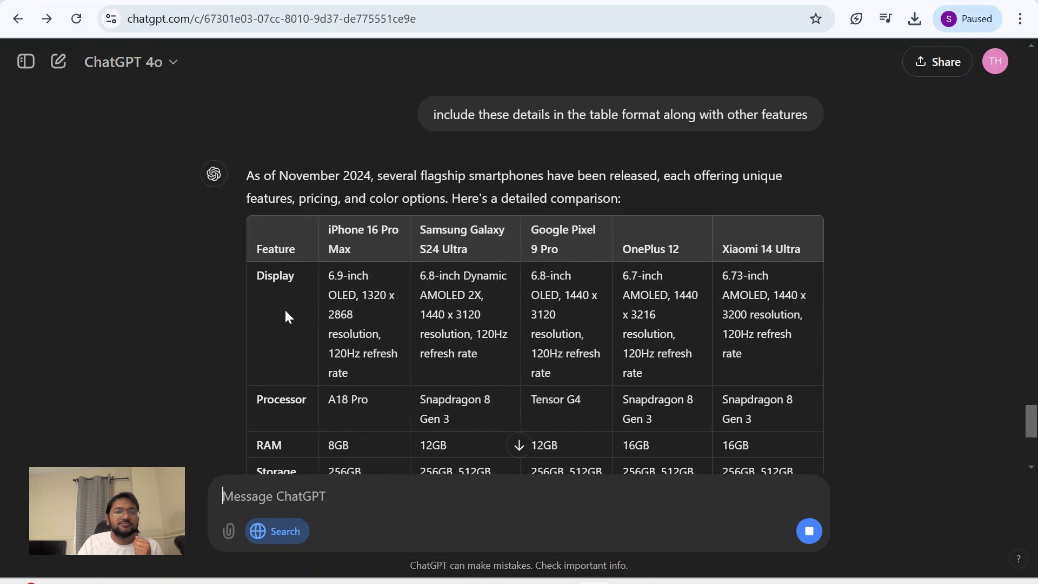
left_click_drag(284, 306, 705, 401)
scroll(695, 398, "down", 3)
scroll(493, 298, "down", 6)
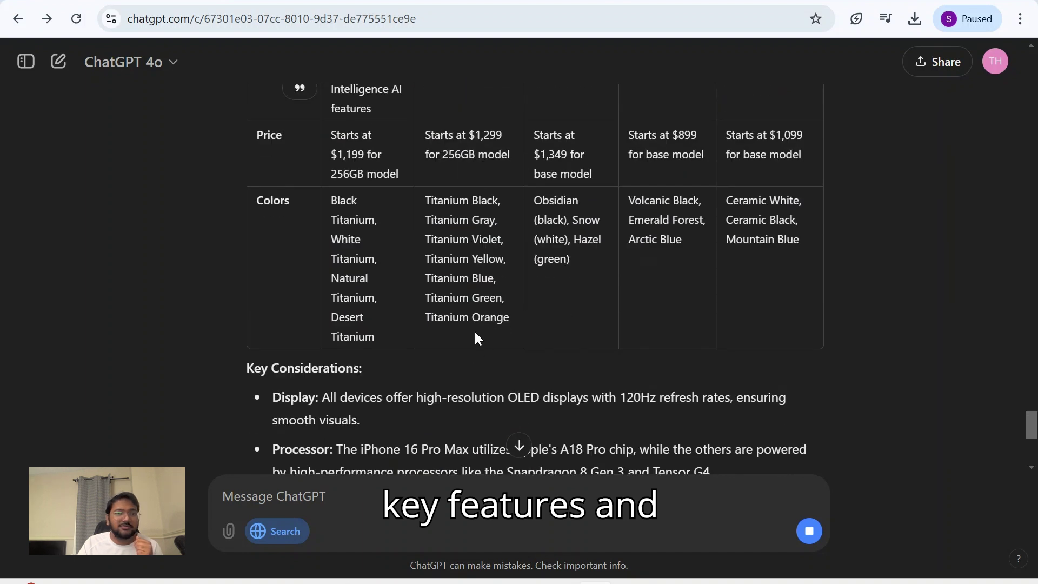
left_click_drag(289, 145, 747, 161)
left_click_drag(309, 246, 742, 287)
scroll(599, 357, "up", 15)
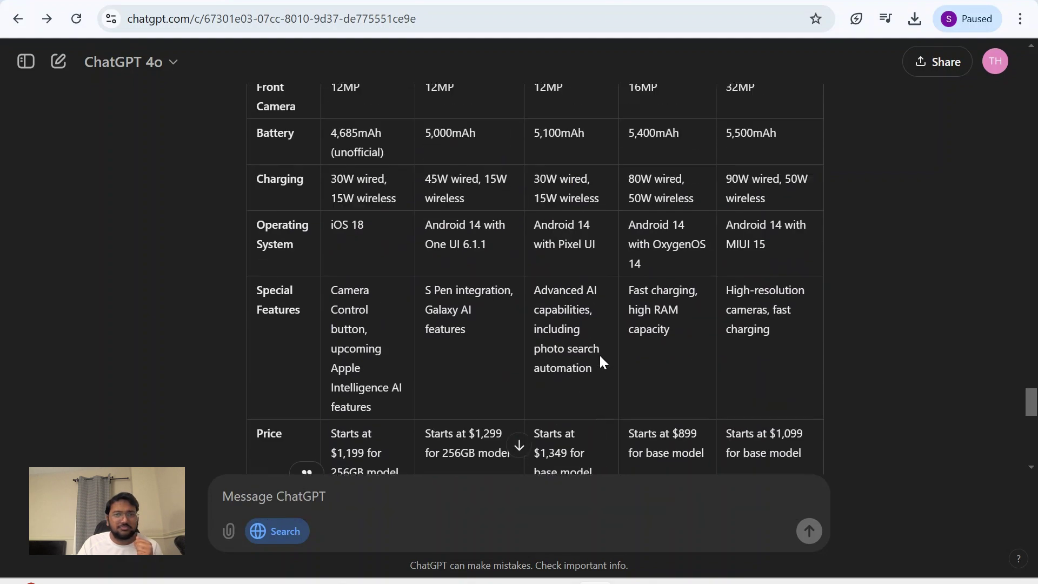
Step: Review the comparison table again from the display specifications through the price and colors rows
scroll(476, 349, "down", 5)
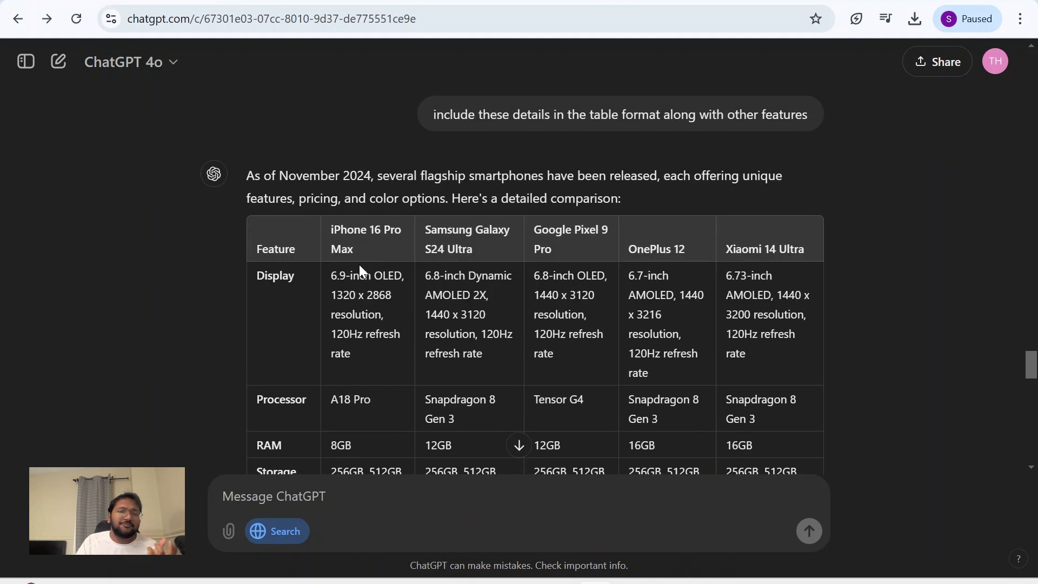
scroll(581, 415, "down", 3)
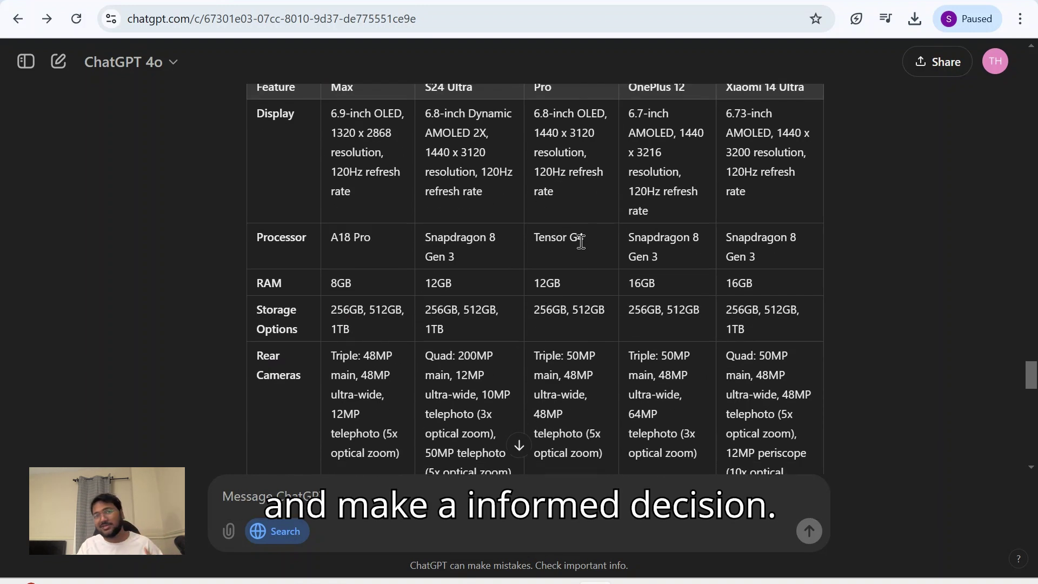
scroll(589, 254, "down", 15)
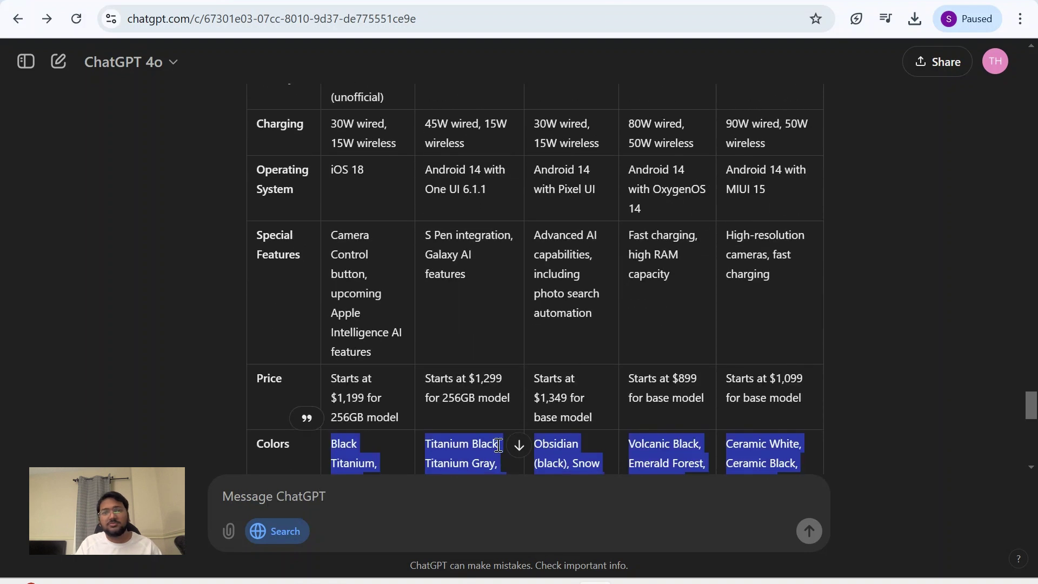
scroll(563, 400, "down", 6)
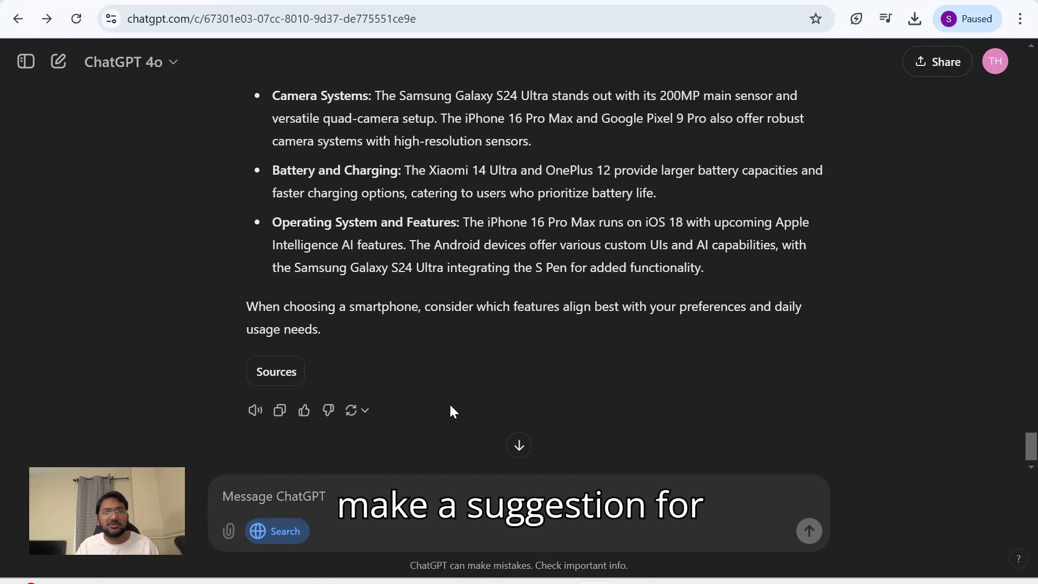
Step: Read the answer on the best phone for a student, highlighting the recommended model and the tighter-budget alternative
scroll(244, 314, "down", 5)
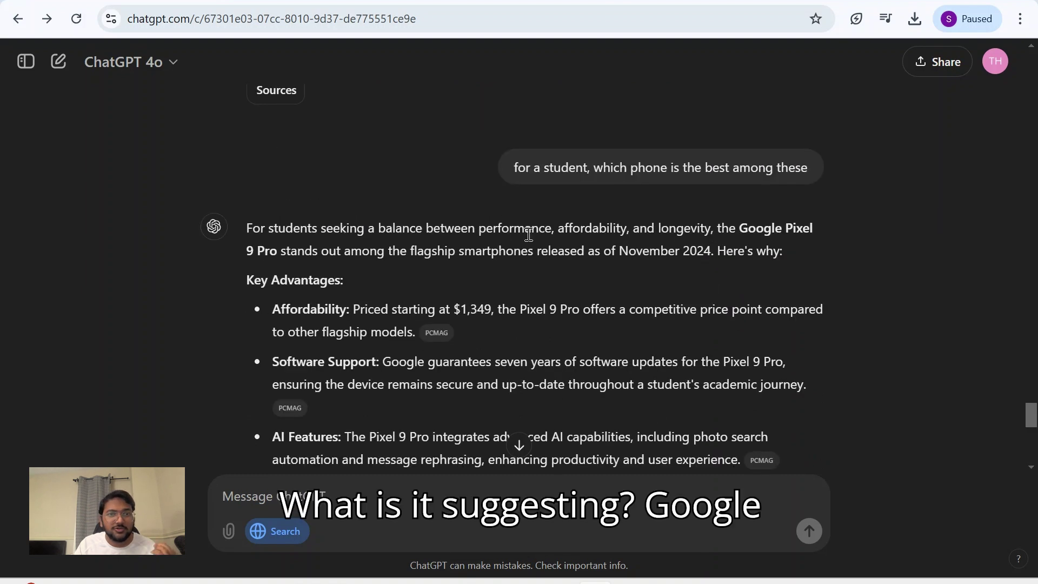
left_click_drag(737, 228, 279, 259)
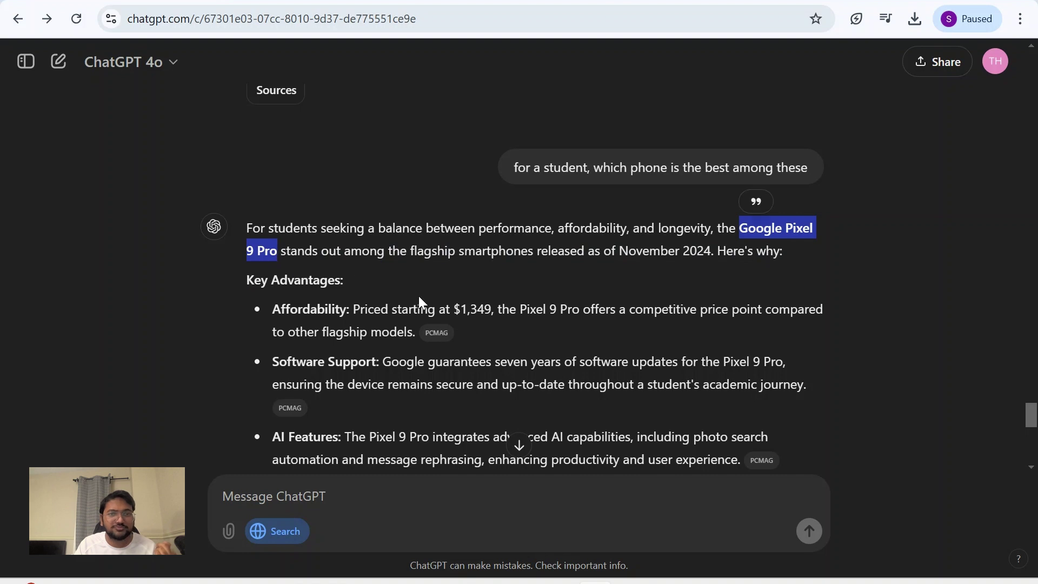
scroll(278, 295, "down", 2)
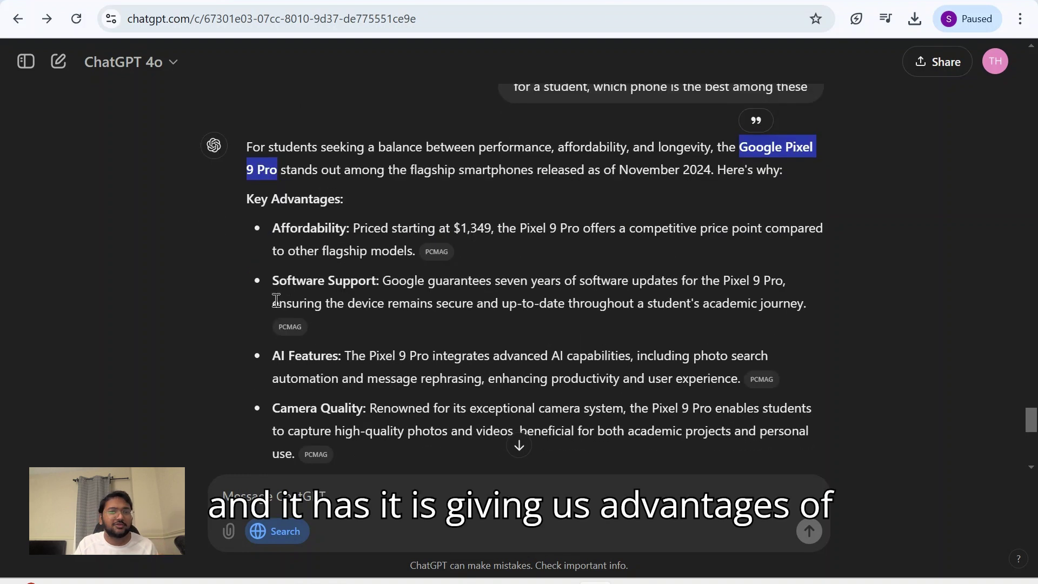
scroll(409, 400, "down", 5)
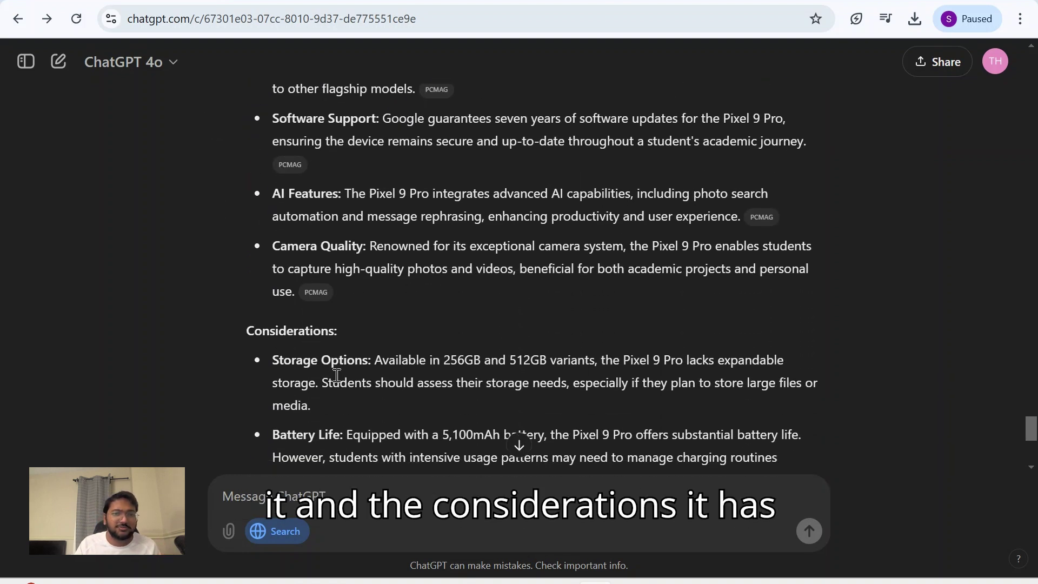
scroll(308, 356, "down", 3)
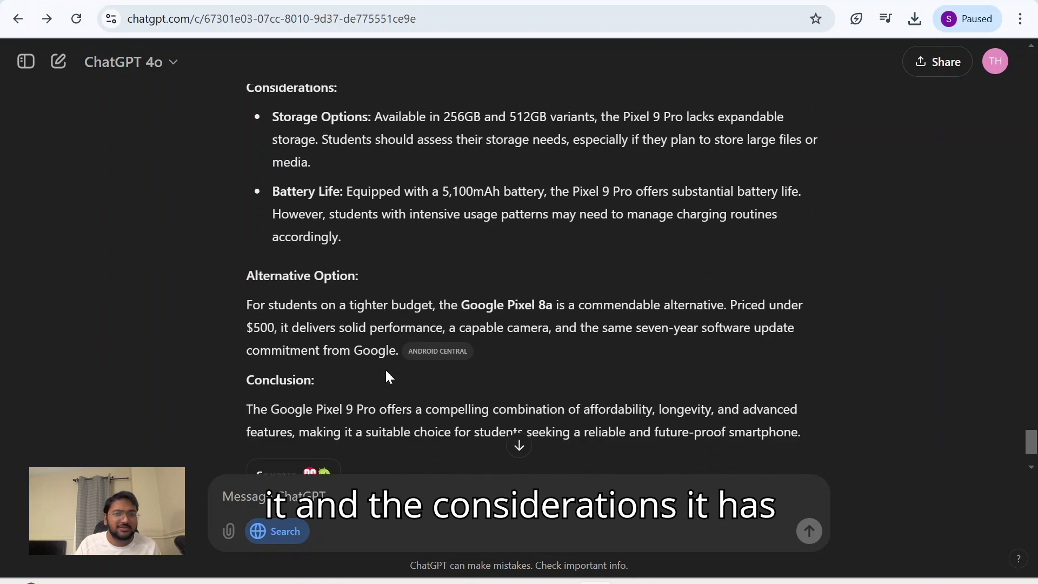
left_click_drag(459, 304, 553, 305)
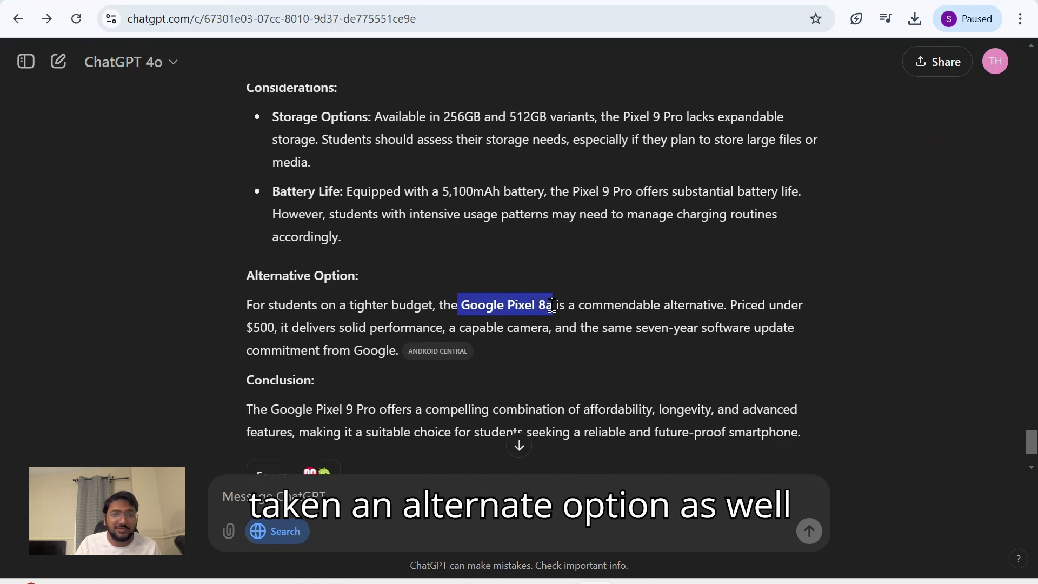
scroll(369, 469, "down", 1)
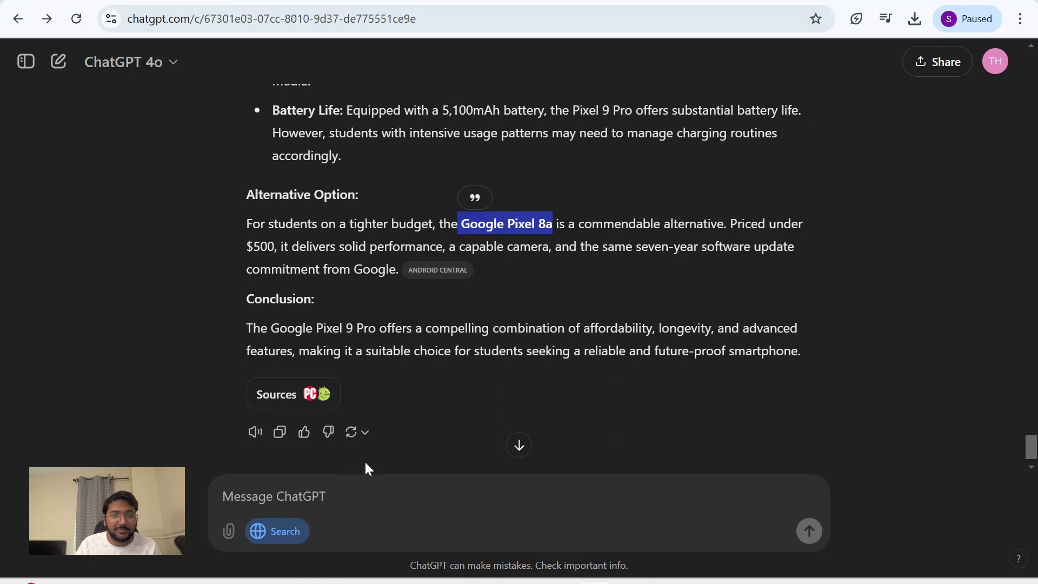
Step: Send the follow-up question "where can i buy this mobile"
left_click(388, 479)
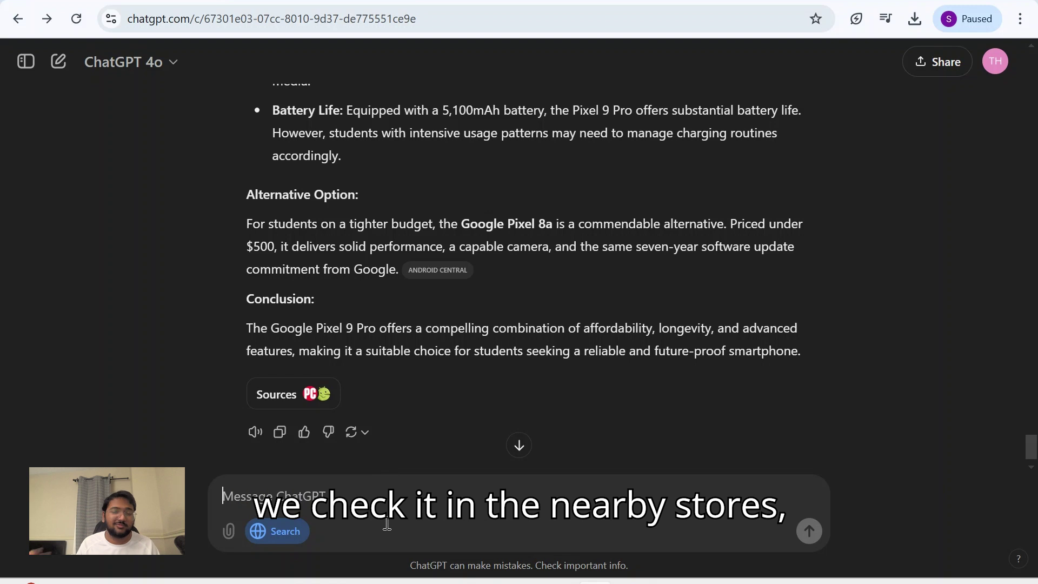
type("wha")
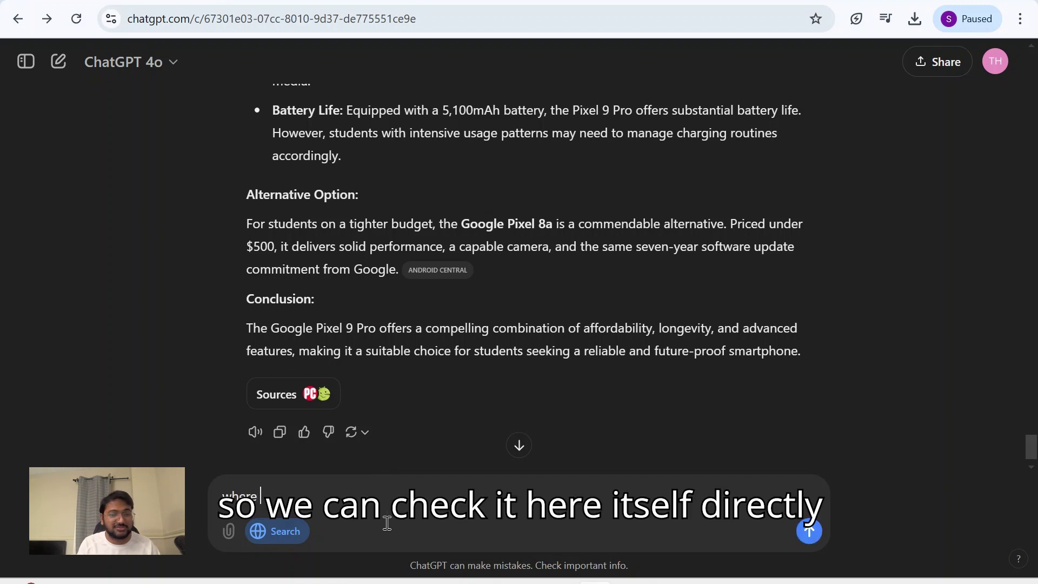
type("re do")
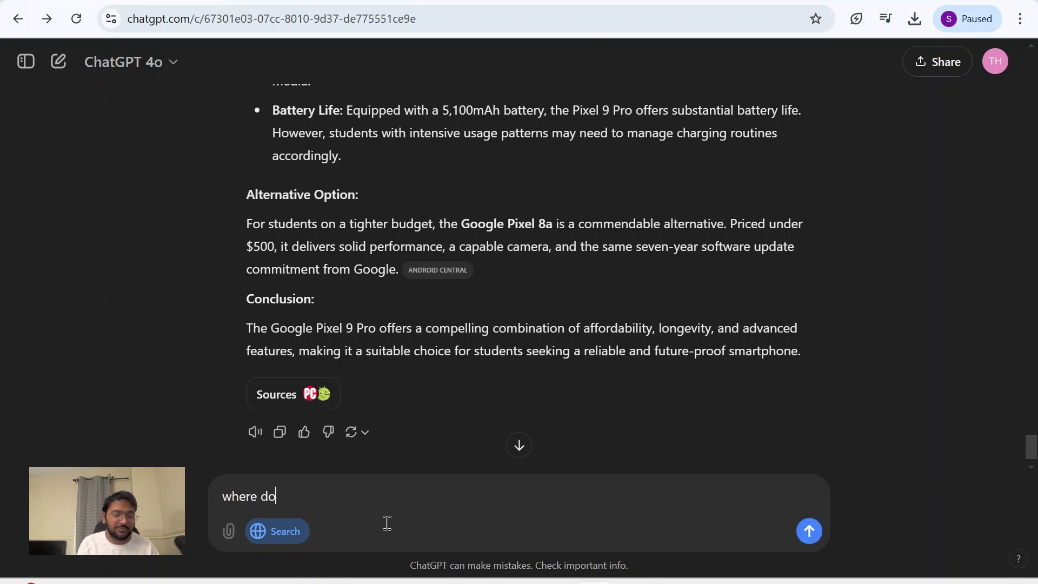
key("BackSpace")
key("BackSpace")
type("can i buy this m")
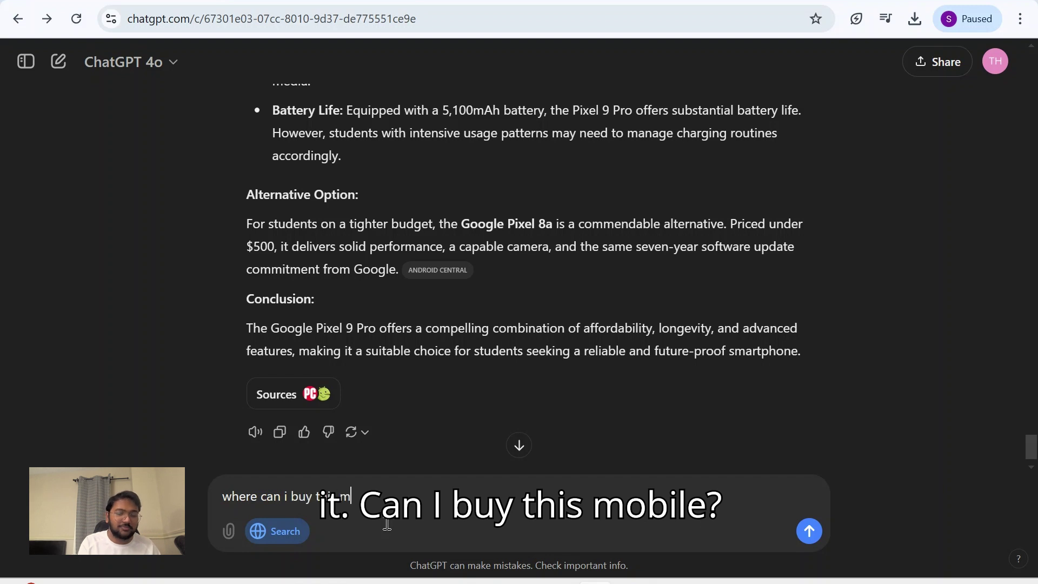
type("obile")
key("Return")
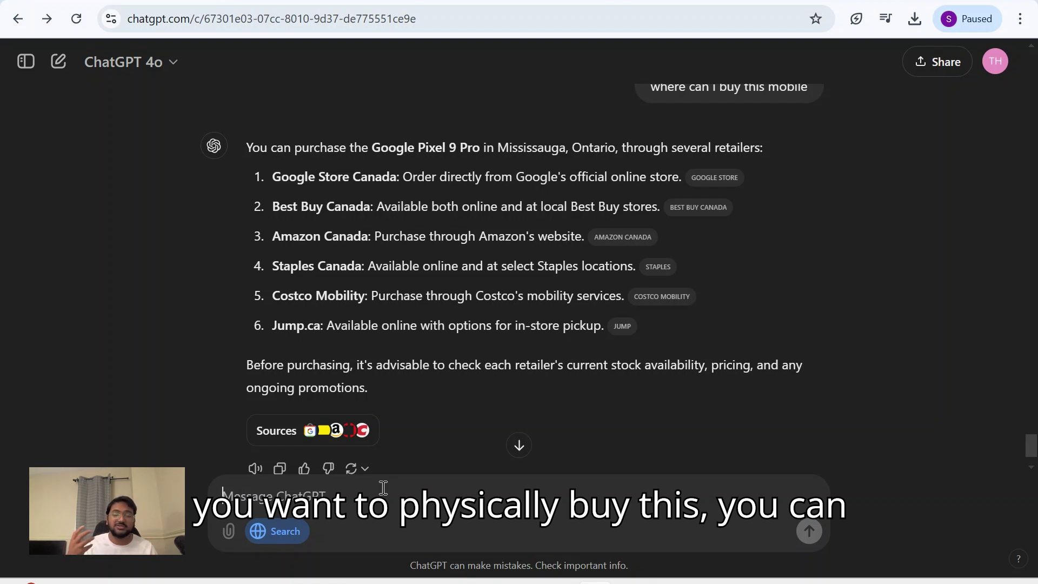
Step: Send the follow-up question "where is the nearest store for me"
scroll(290, 316, "down", 1)
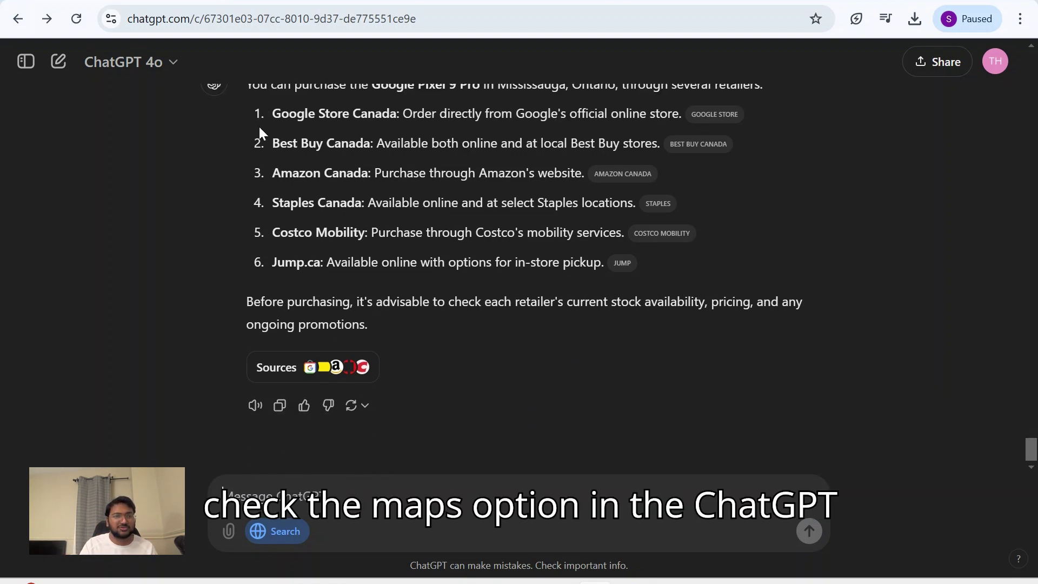
left_click(350, 501)
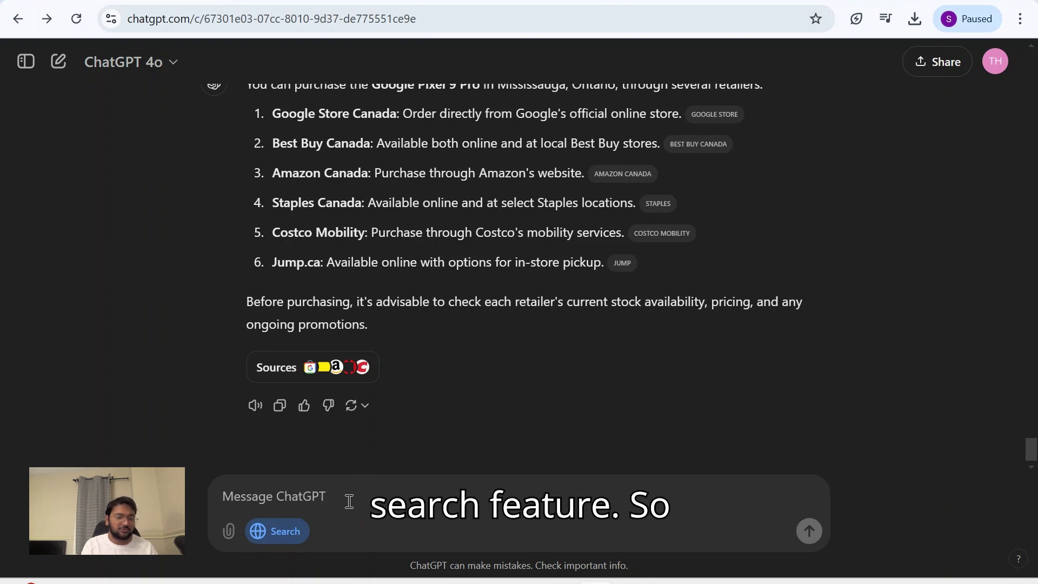
type("where")
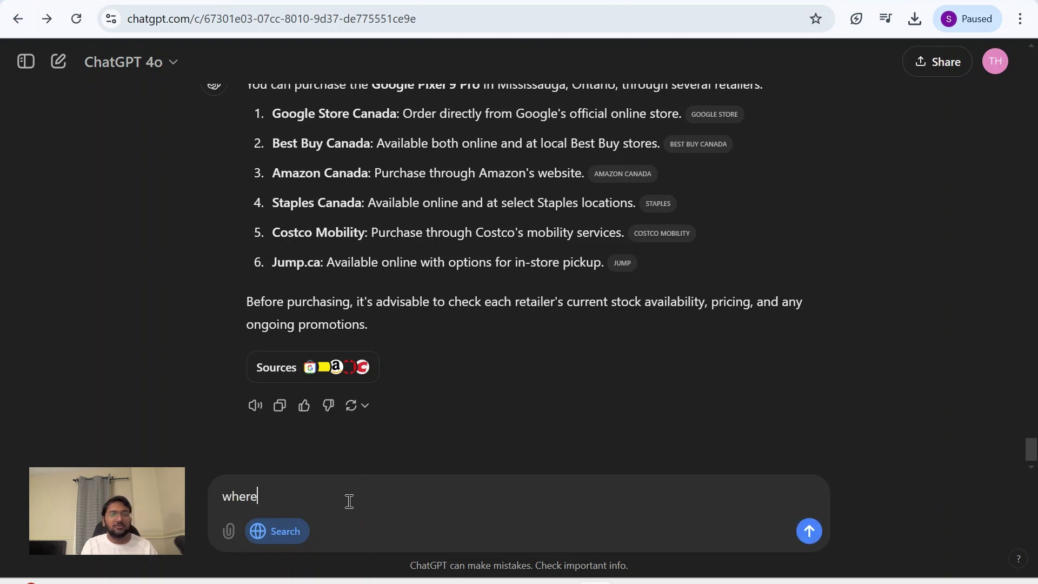
type(" is the e")
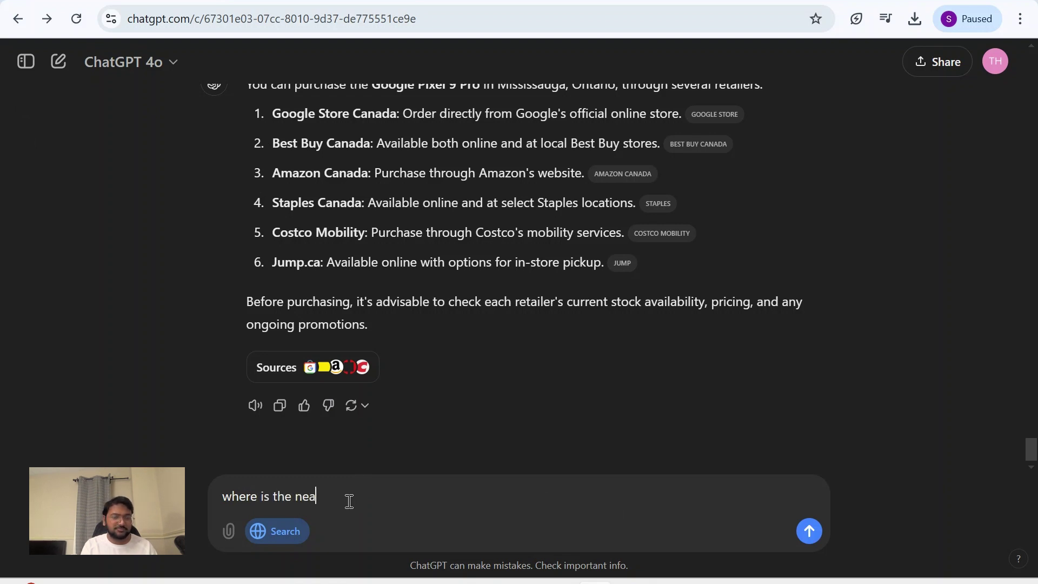
type("earest s")
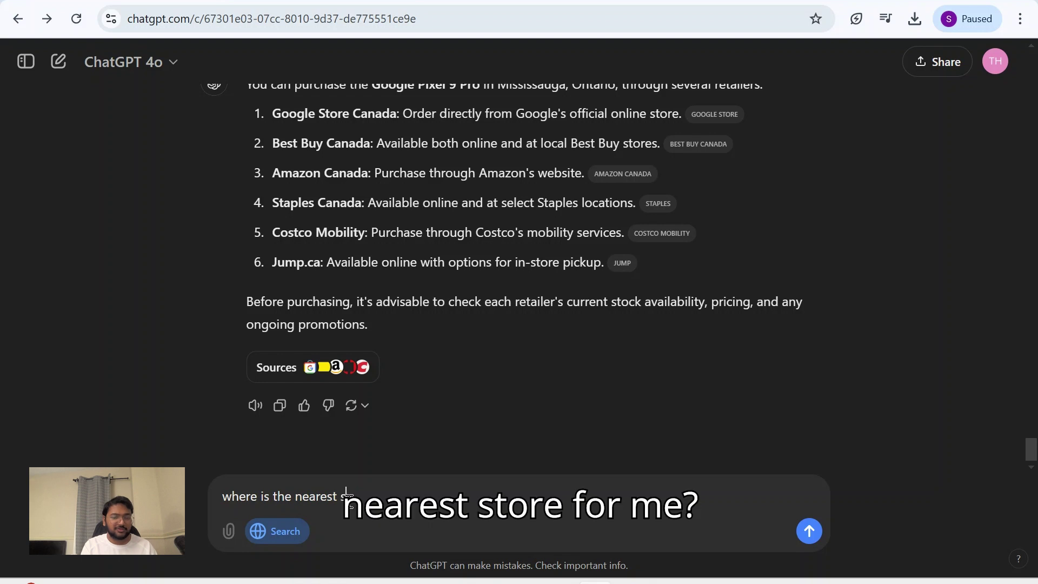
type("tore for me")
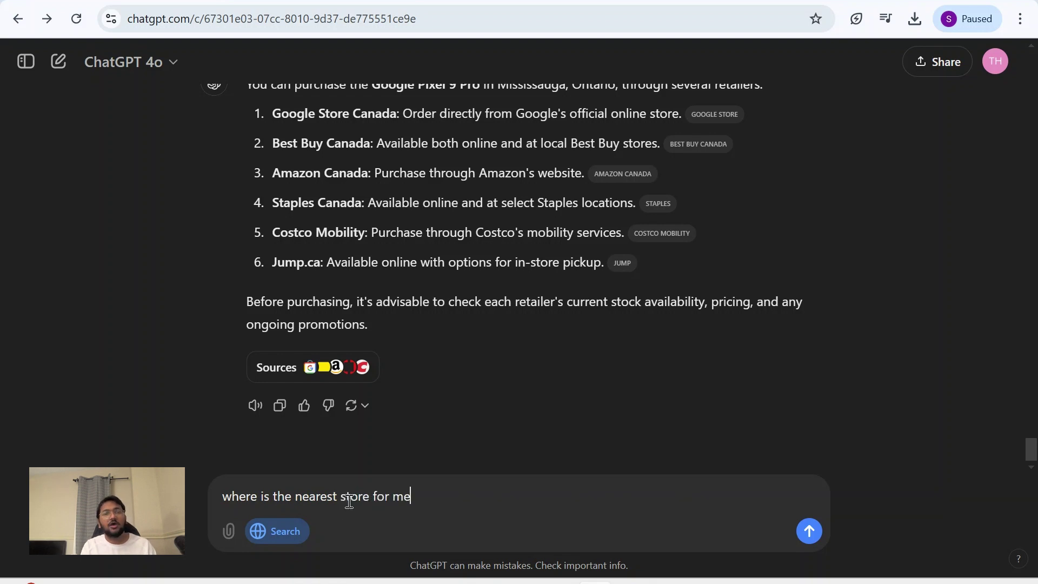
key("Return")
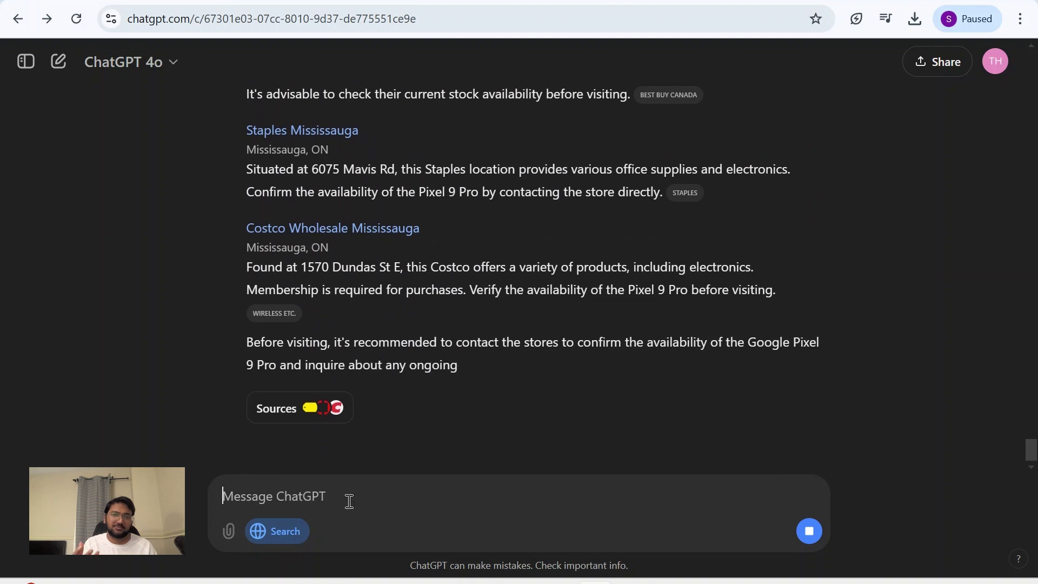
Step: Review the nearby retailers, view the Best Buy Heartland Town Centre link in Google Maps, and return to the chat
scroll(591, 241, "up", 5)
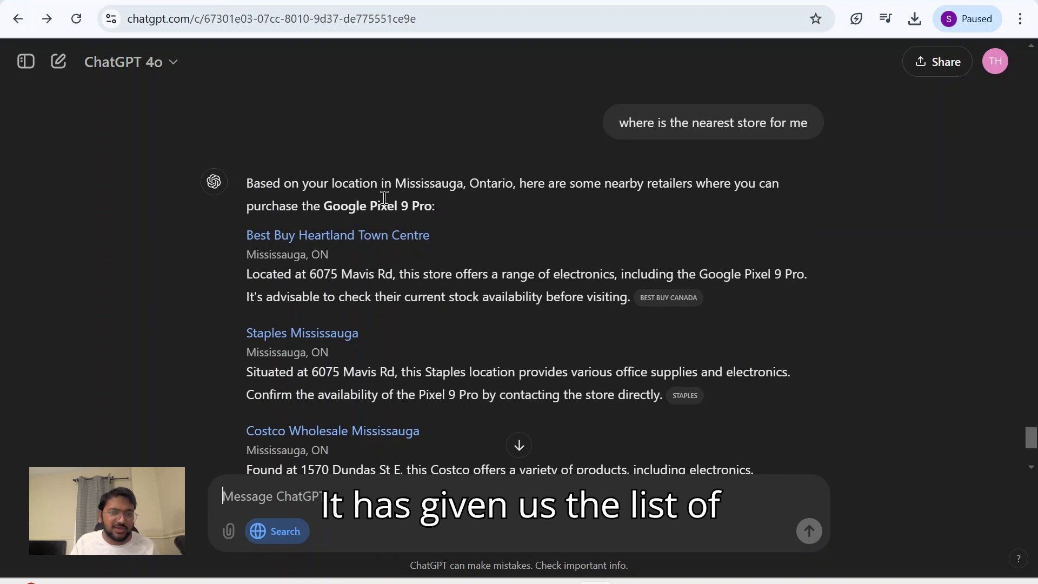
scroll(417, 328, "down", 5)
scroll(407, 354, "up", 5)
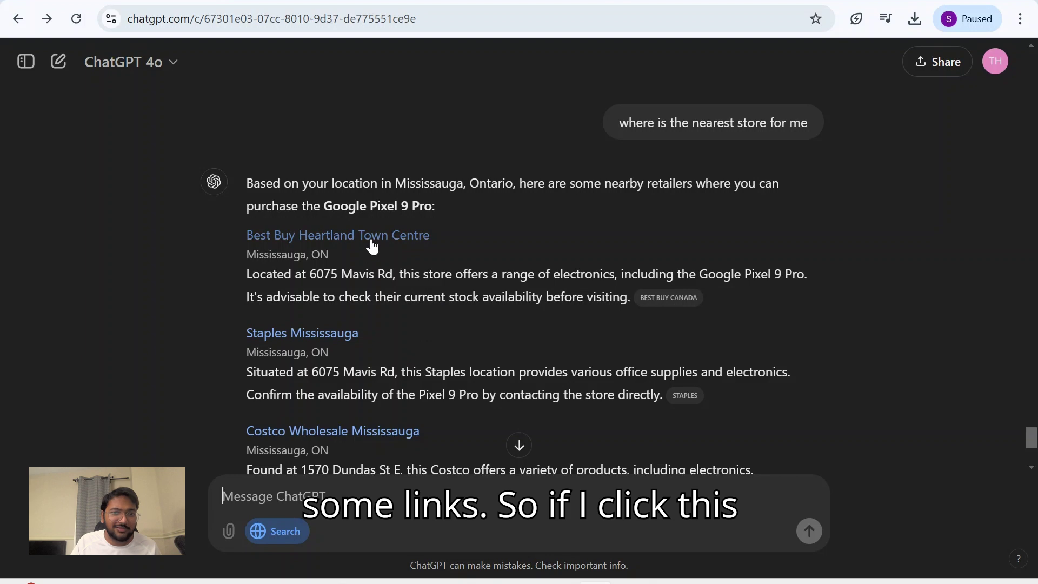
left_click(371, 240)
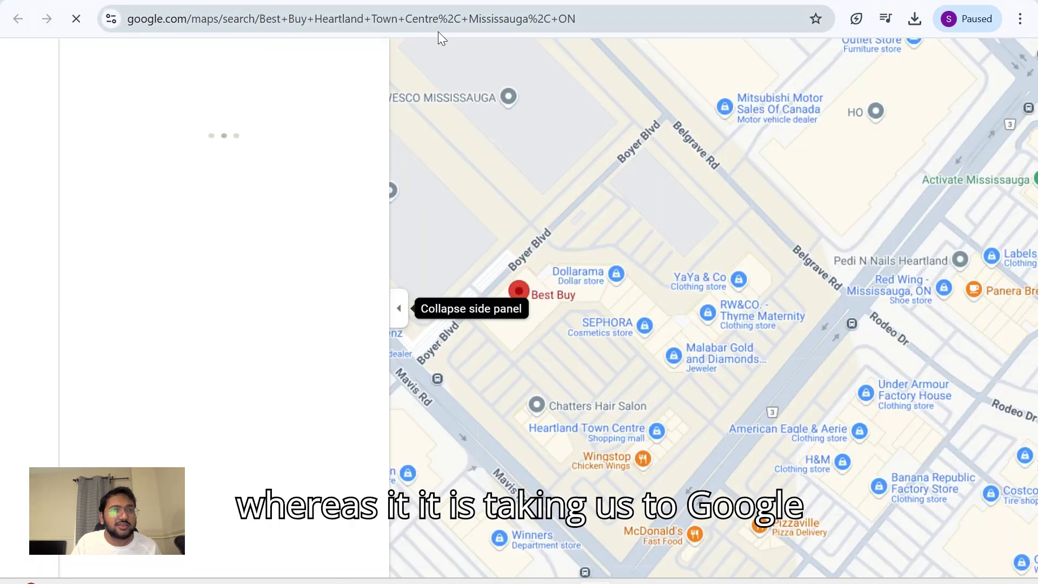
left_click(156, 0)
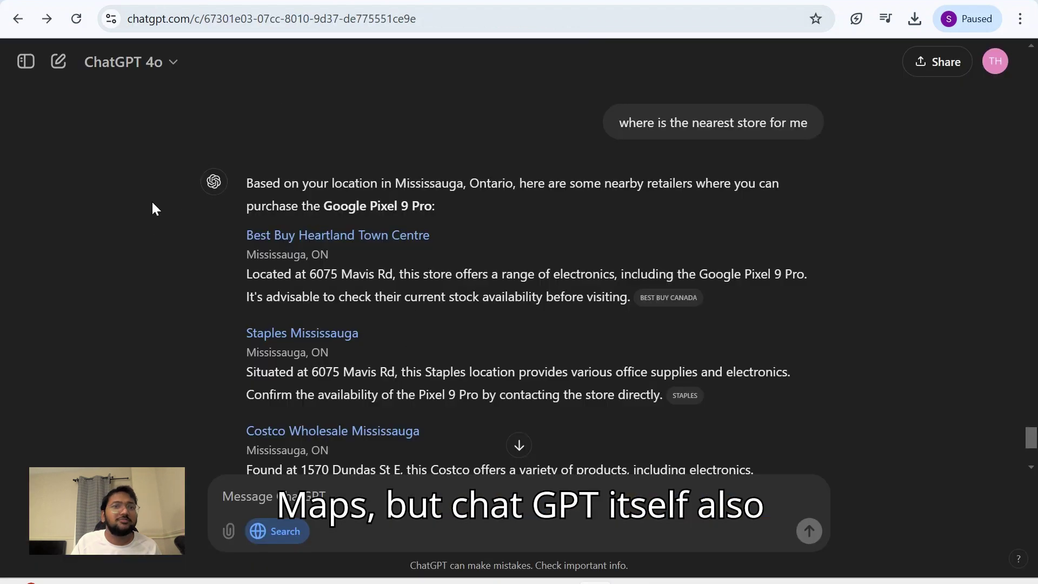
Step: Send the follow-up request "show me in the maps"
left_click(411, 507)
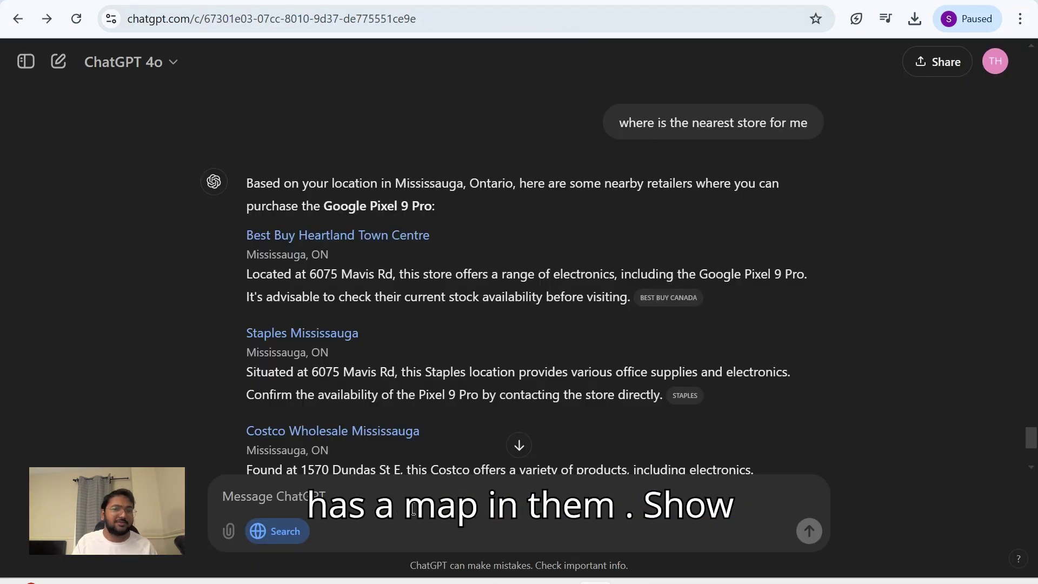
type("sh")
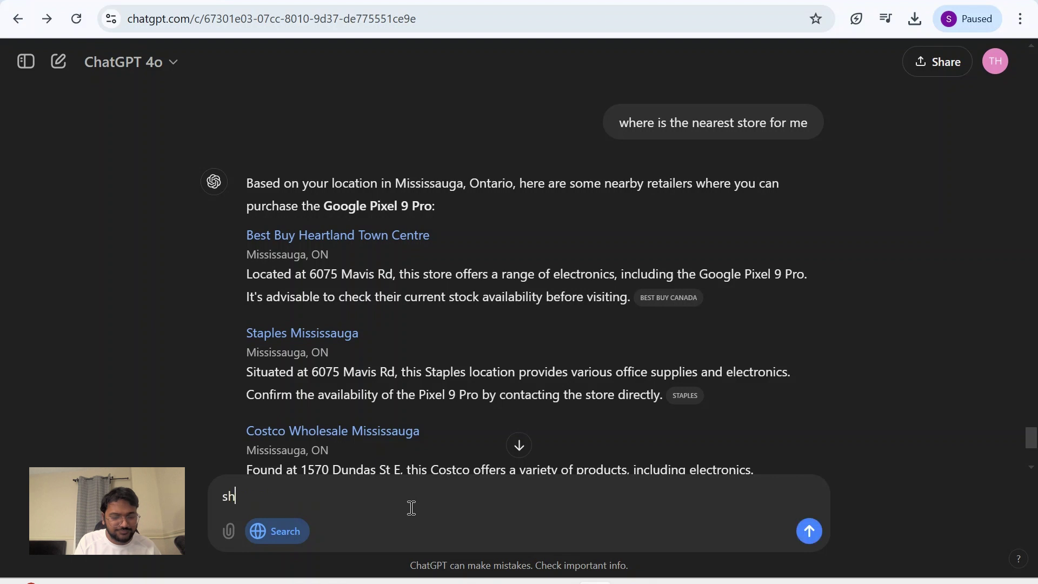
type("ow me in the maps")
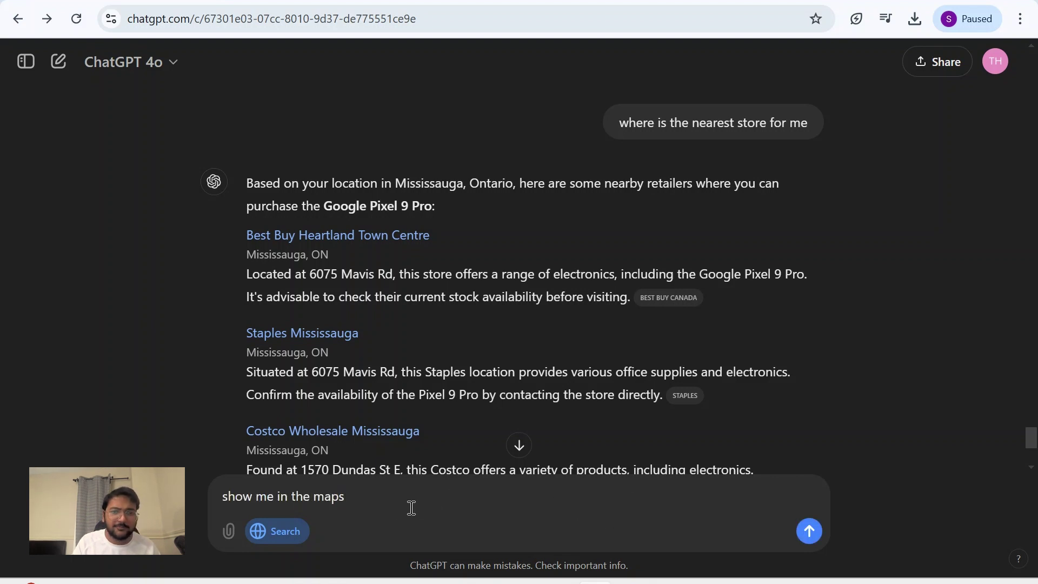
key("Return")
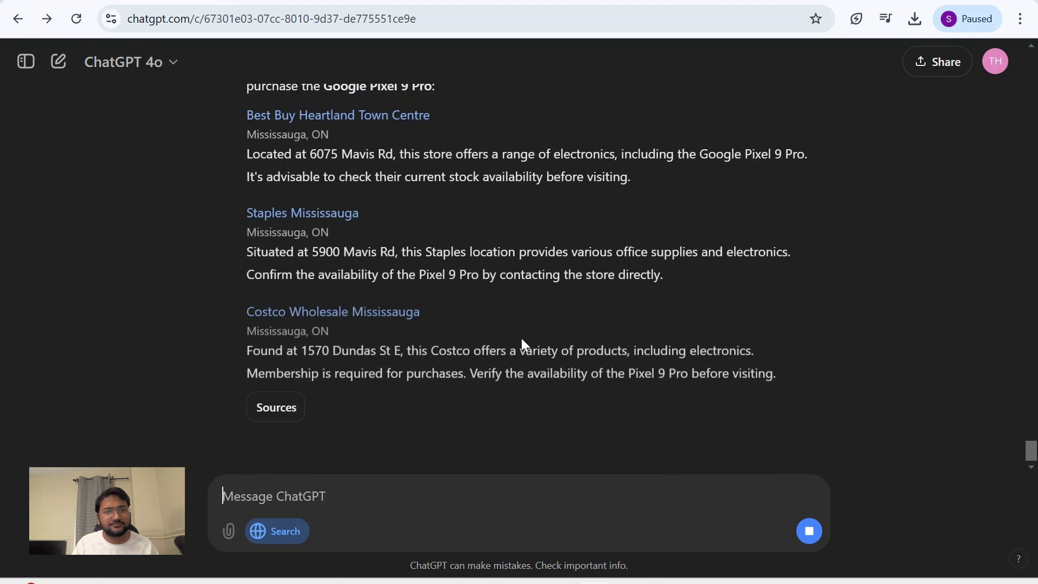
Step: Look over the store answer with its photos and send the request "show the nearby coffee places in downtown toronto"
scroll(519, 344, "up", 5)
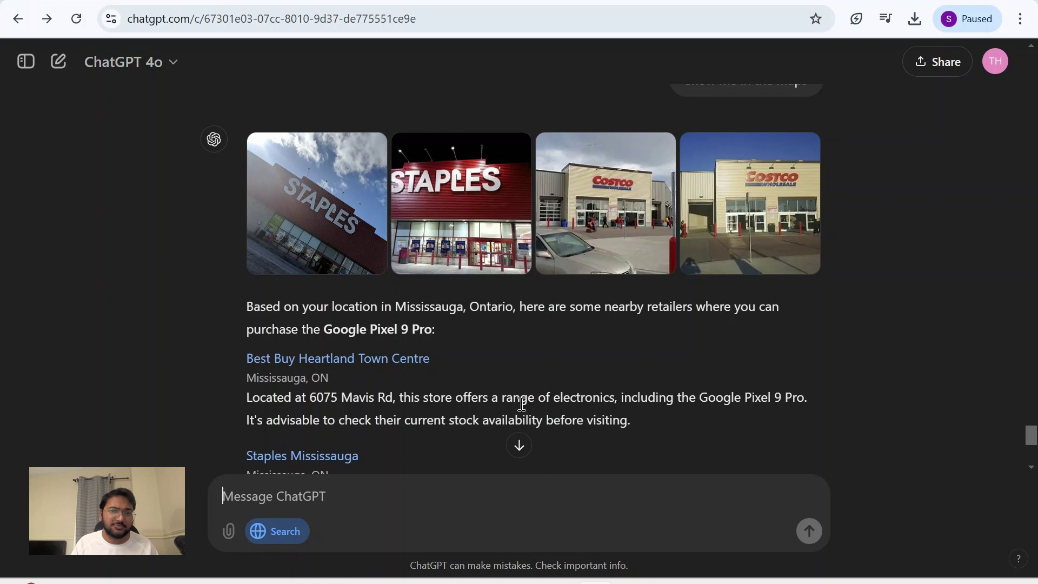
scroll(521, 403, "down", 6)
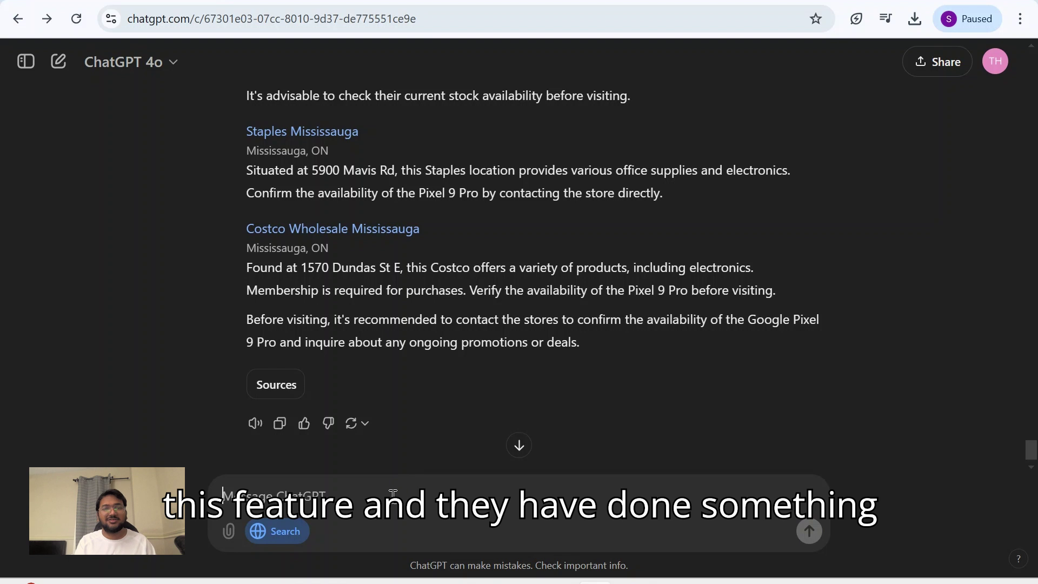
type("show the nearby co")
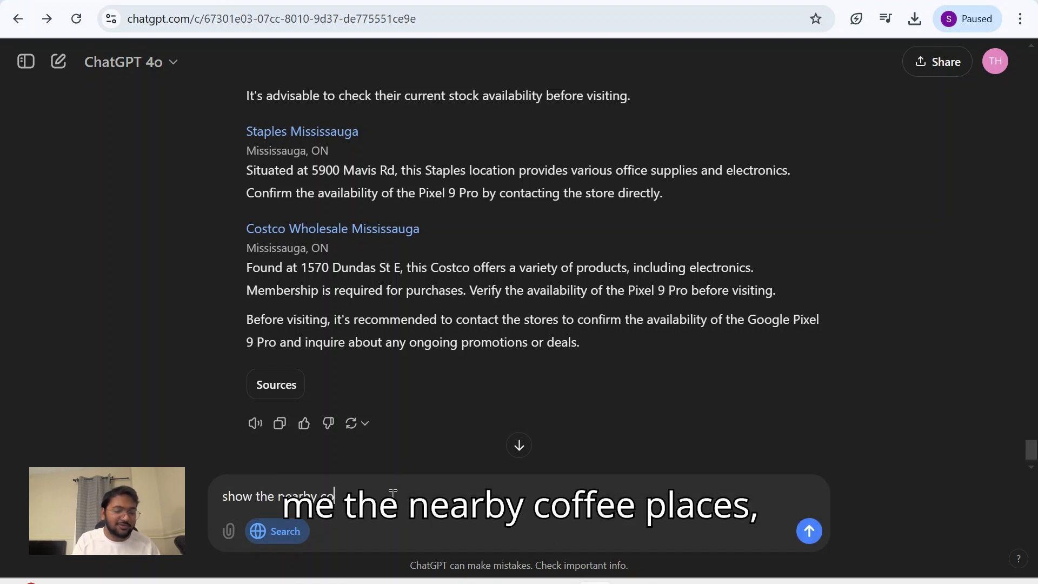
type("ffee places in dow")
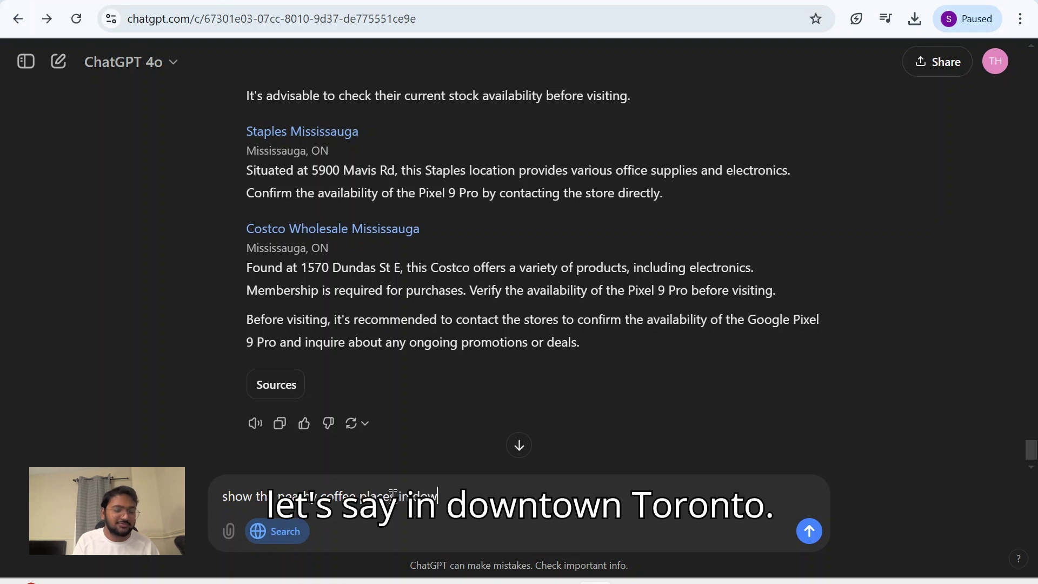
type("ntown toronto")
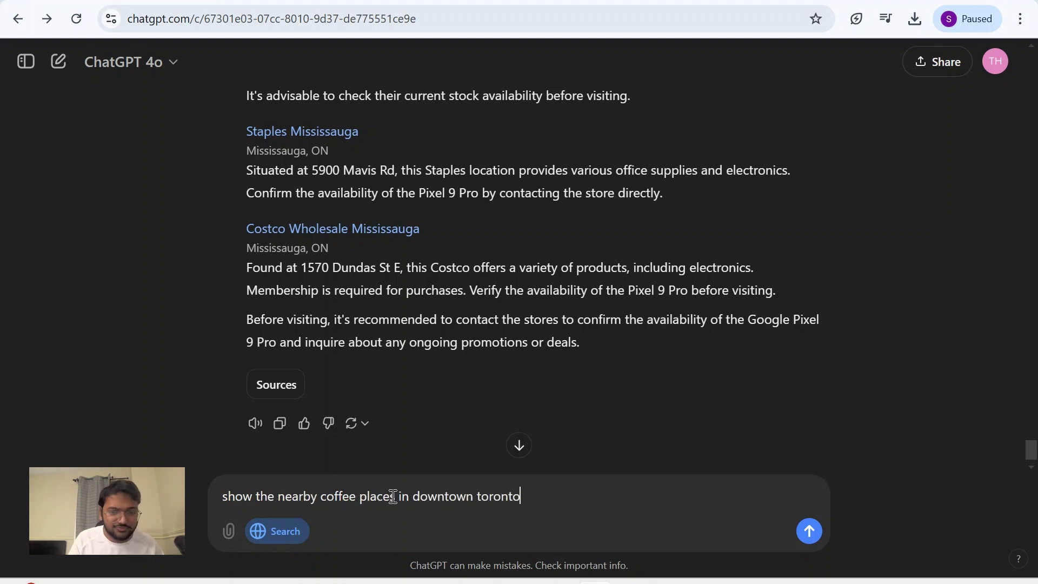
key("Return")
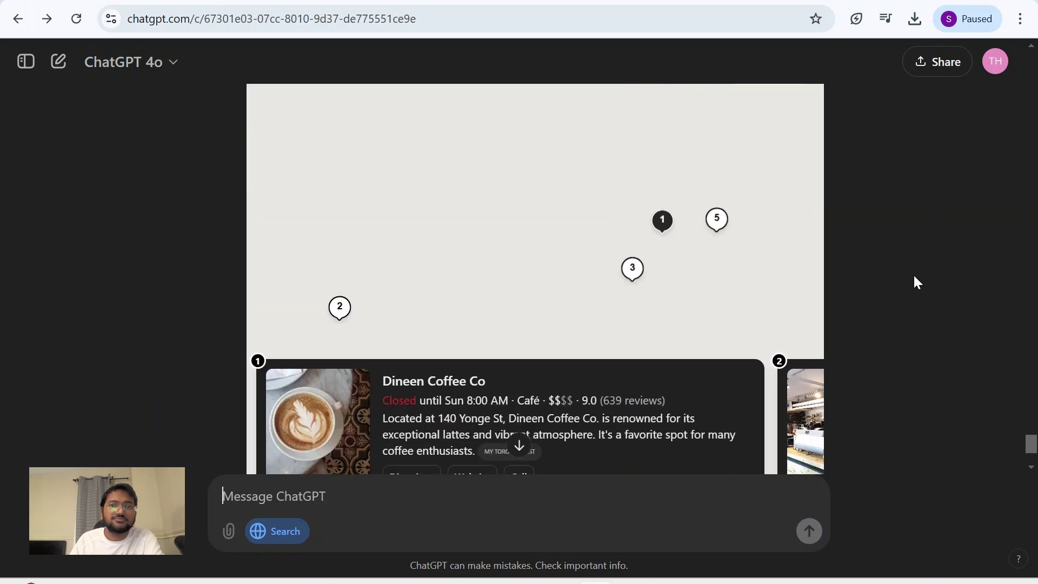
Step: Examine the embedded map of coffee shops in downtown Toronto and its numbered markers
scroll(918, 282, "up", 3)
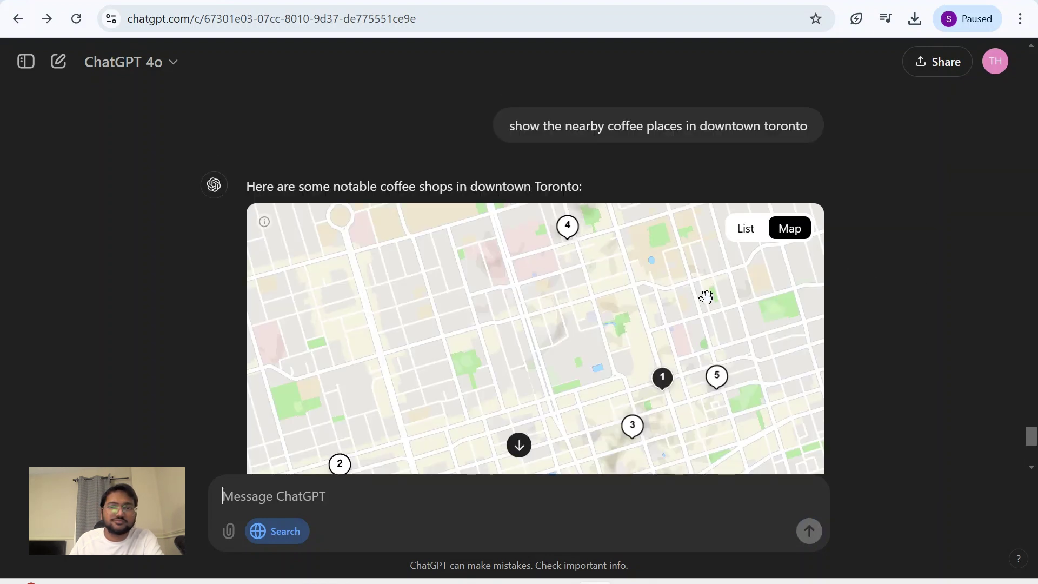
scroll(889, 289, "down", 2)
scroll(891, 290, "down", 1)
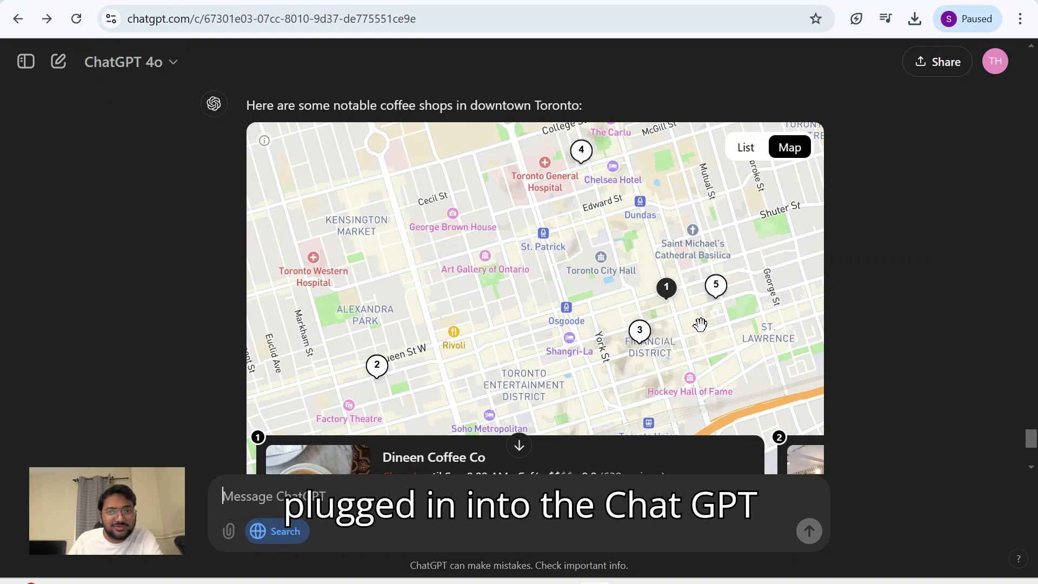
scroll(703, 324, "down", 1)
scroll(718, 324, "up", 1)
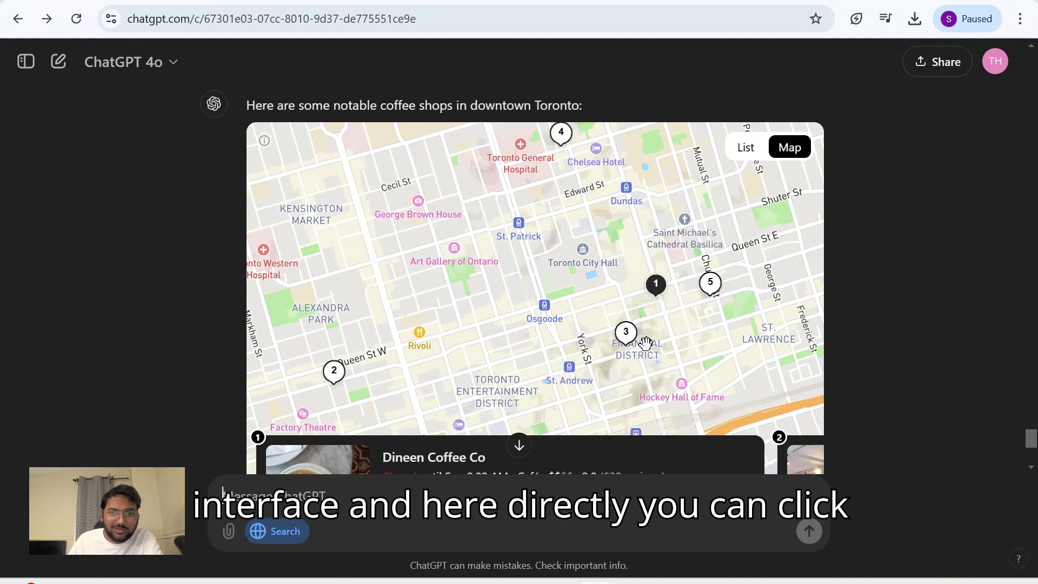
Step: Browse the coffee shop cards below the map, advancing to Fahrenheit Coffee and on to Pilot Coffee Roasters
scroll(649, 352, "down", 2)
scroll(902, 333, "down", 3)
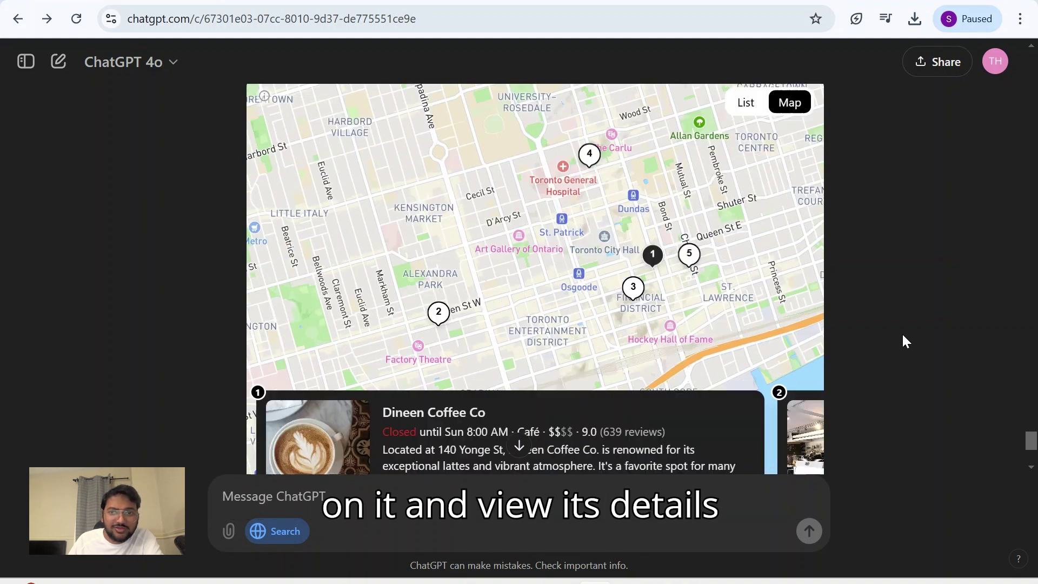
scroll(868, 325, "up", 3)
left_click(804, 372)
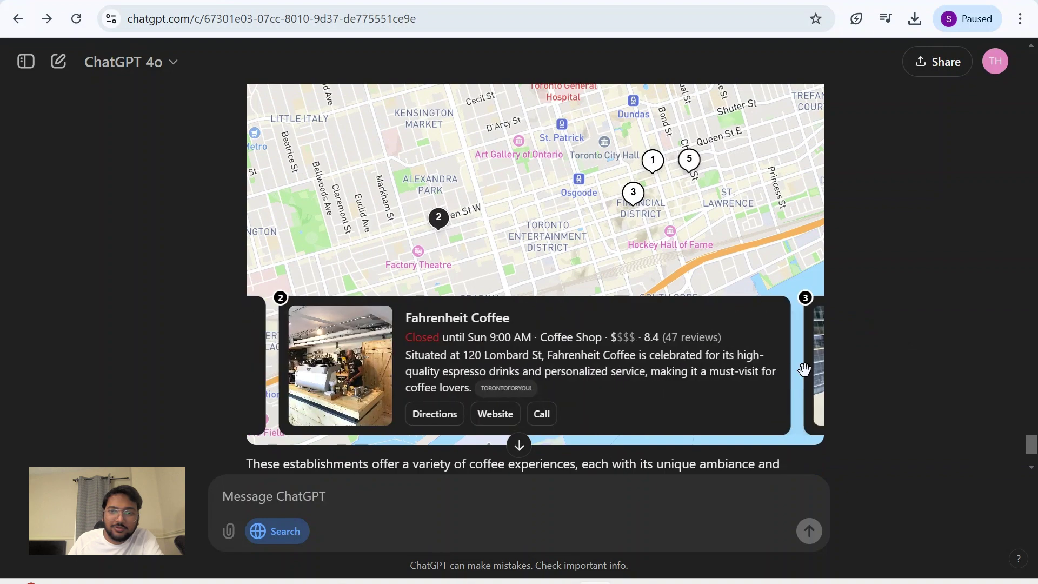
left_click(805, 371)
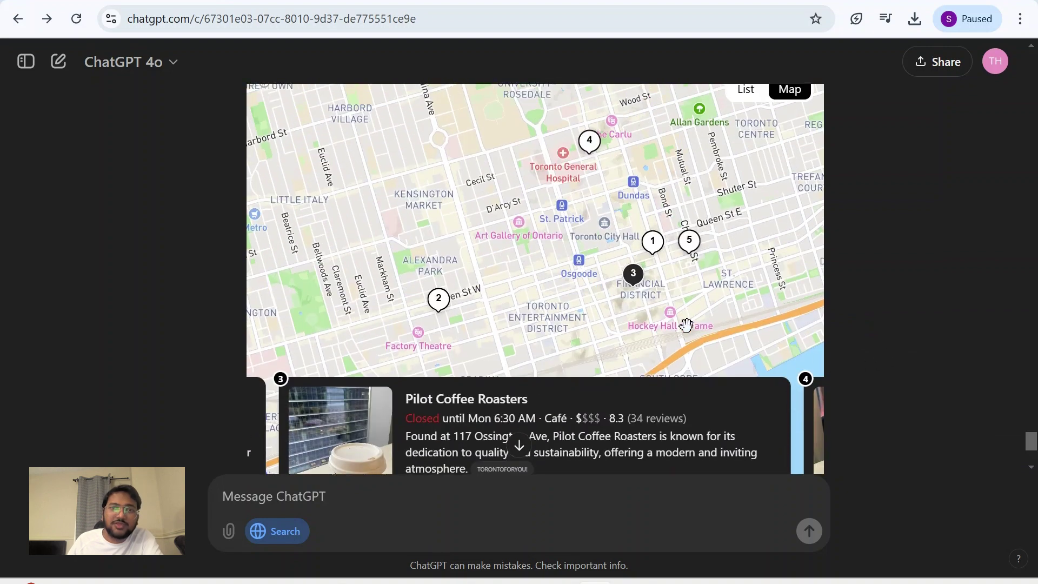
Step: Go back to the "show me in the maps" answer, view its Best Buy Heartland Town Centre link in Google Maps, and return to the chat
scroll(876, 319, "up", 8)
scroll(870, 314, "up", 8)
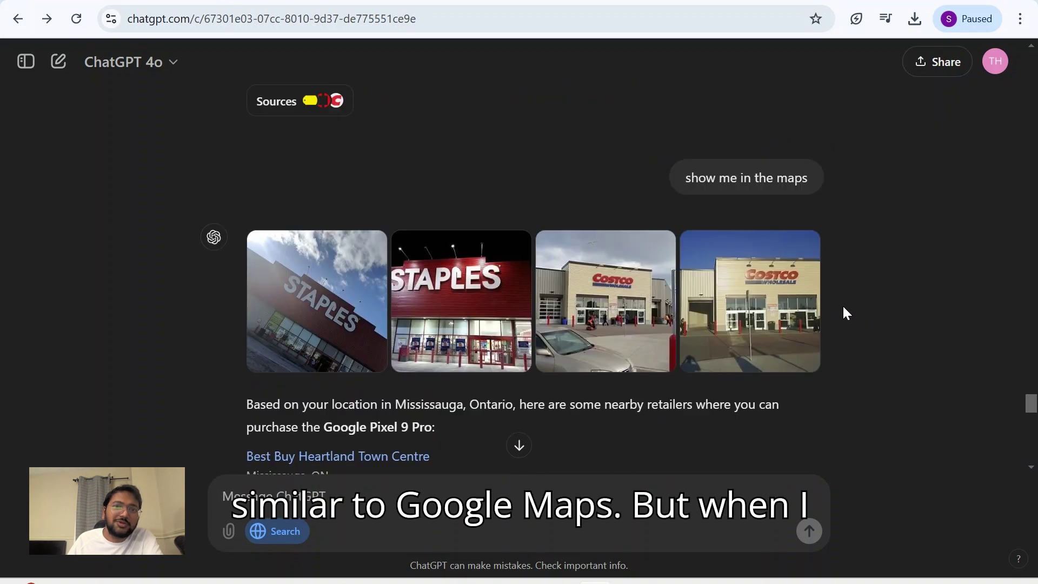
scroll(742, 301, "down", 5)
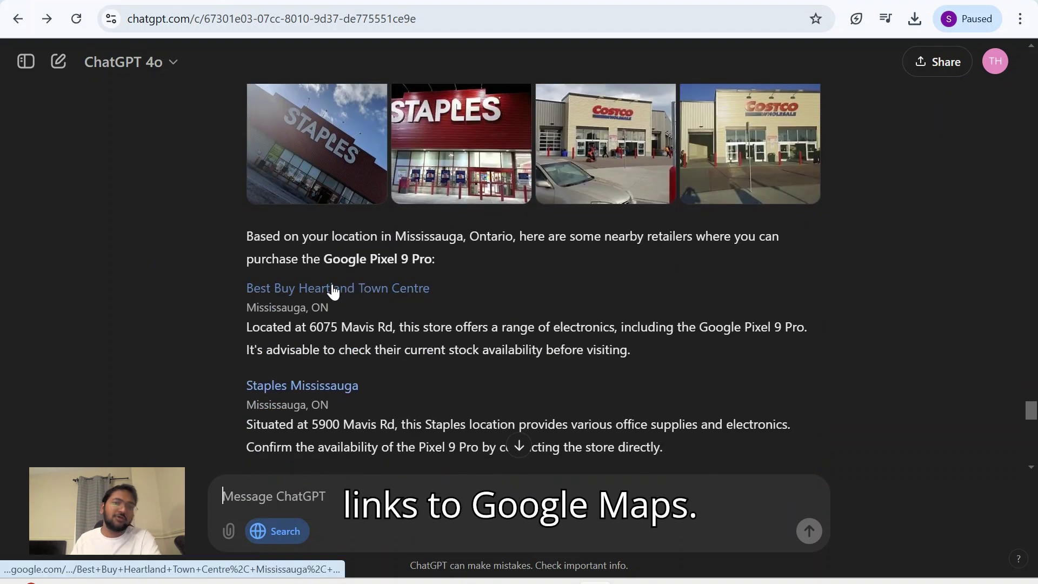
left_click(332, 289)
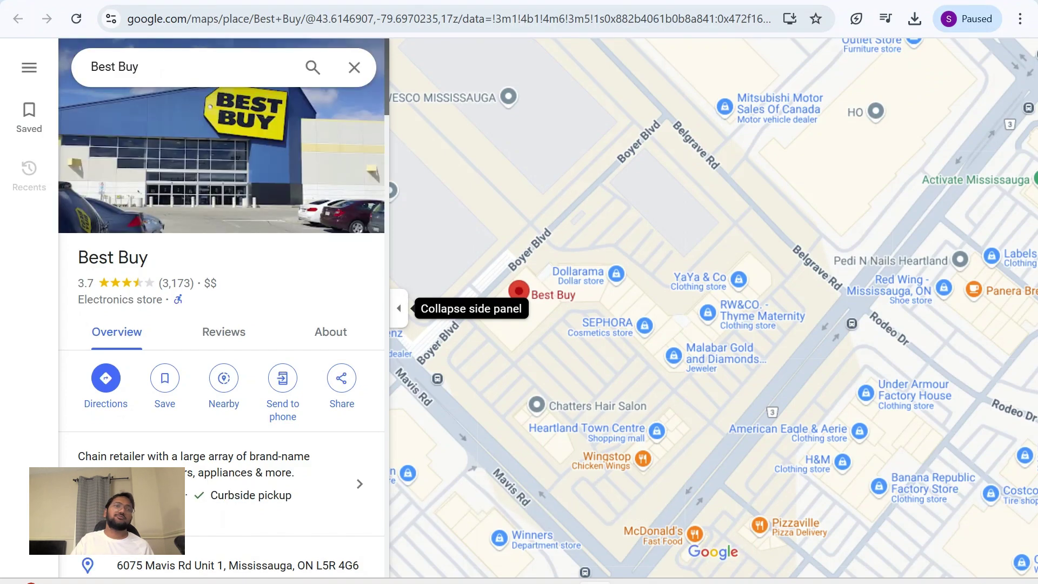
left_click(123, 1)
Step: Revisit the downtown Toronto coffee request and its embedded map, viewing a wider area of the city
scroll(833, 308, "down", 5)
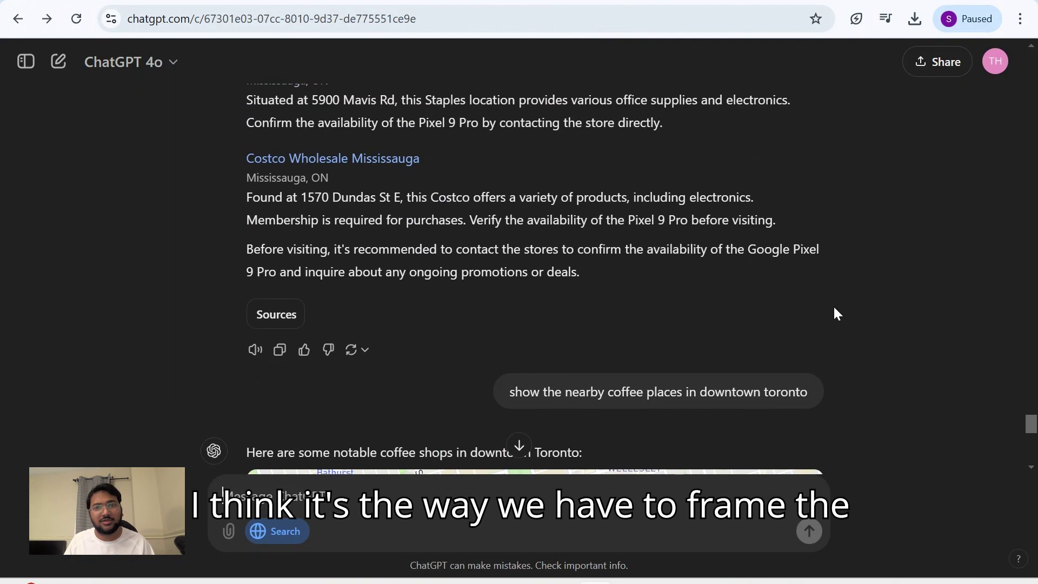
scroll(821, 303, "down", 4)
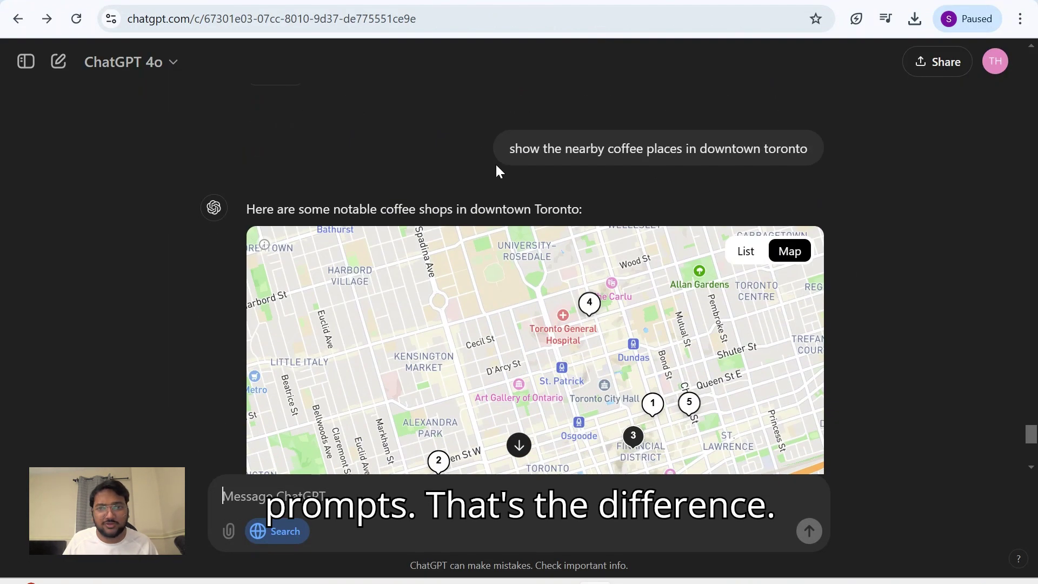
scroll(779, 162, "down", 4)
scroll(909, 195, "up", 6)
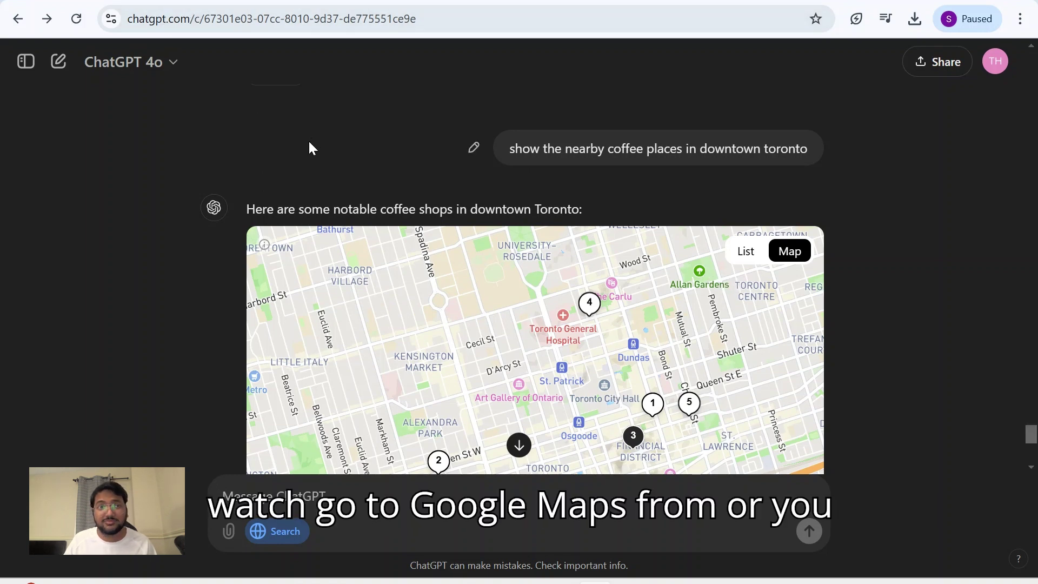
scroll(865, 255, "down", 2)
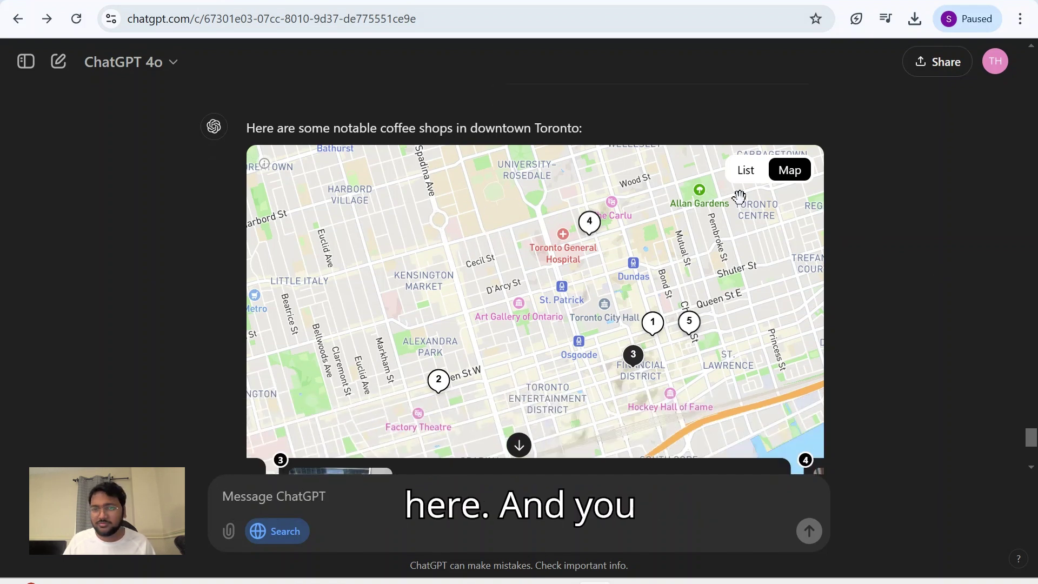
scroll(737, 198, "down", 2)
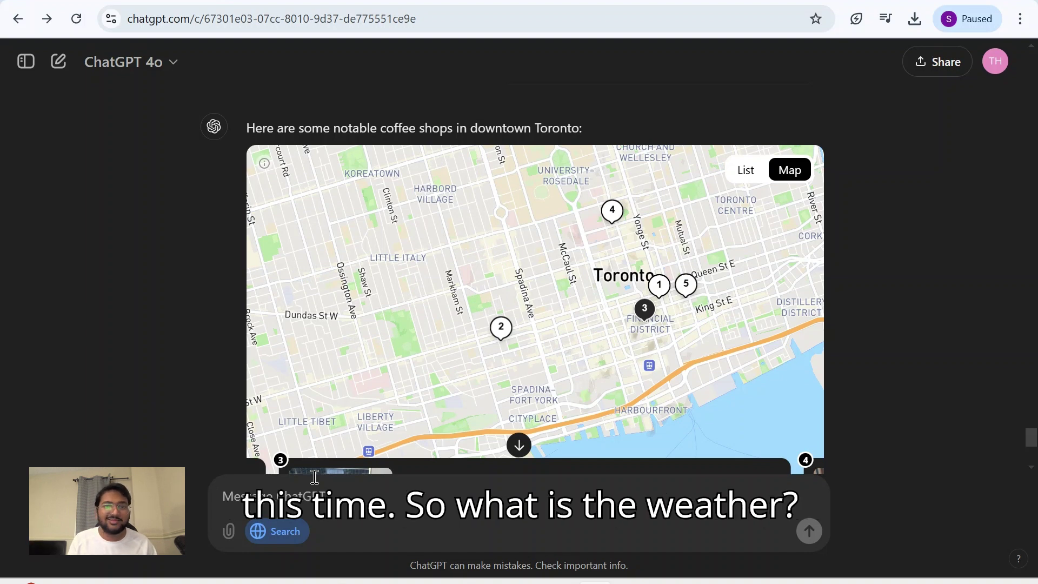
Step: Ask "what is weather right now" with web search on
type("what is wea")
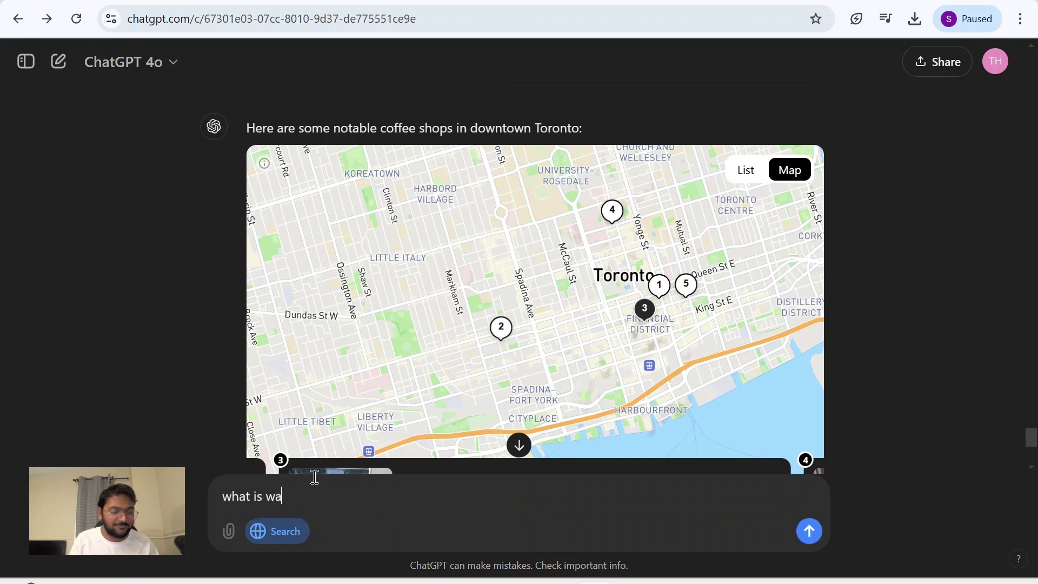
key("BackSpace")
type("eather")
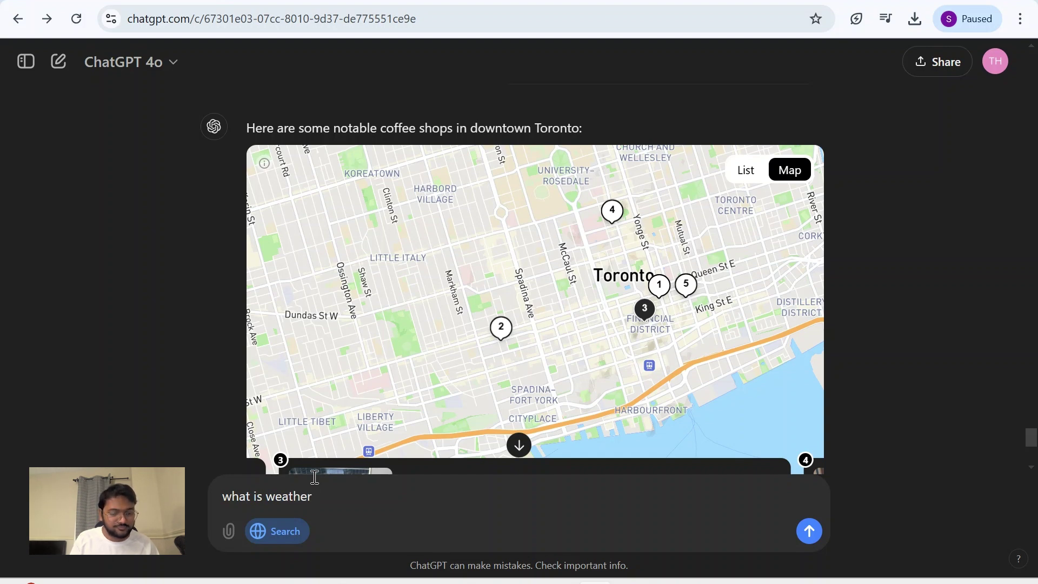
type("e right now")
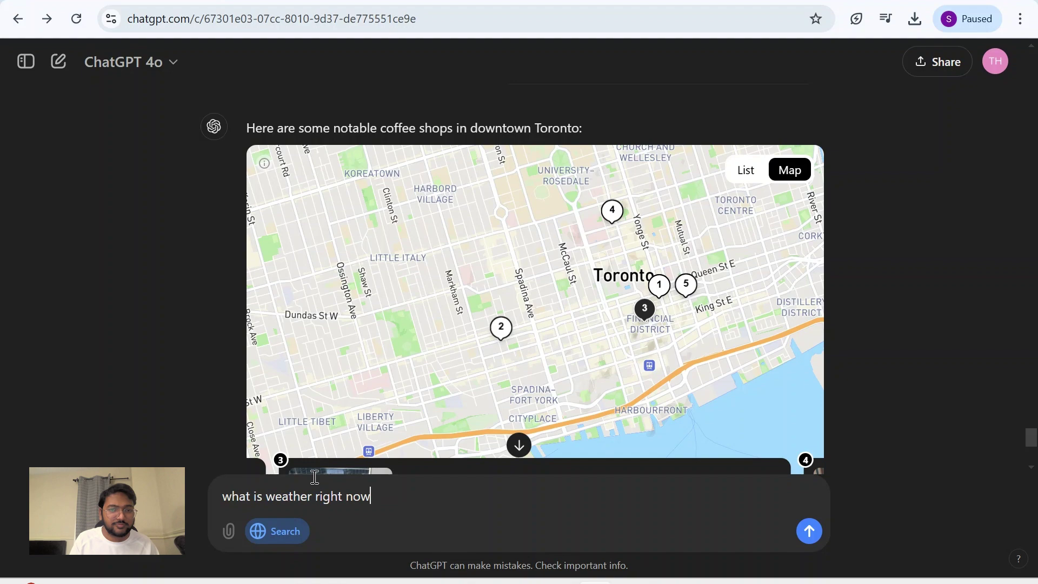
key("Return")
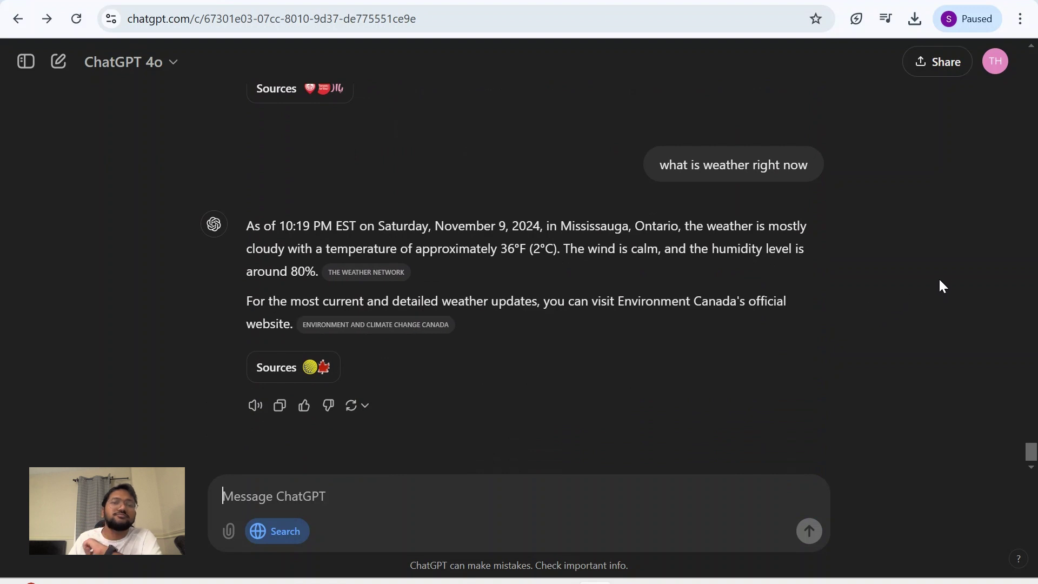
Step: Highlight the city, the temperature and the time in the current-weather answer
double_click(596, 226)
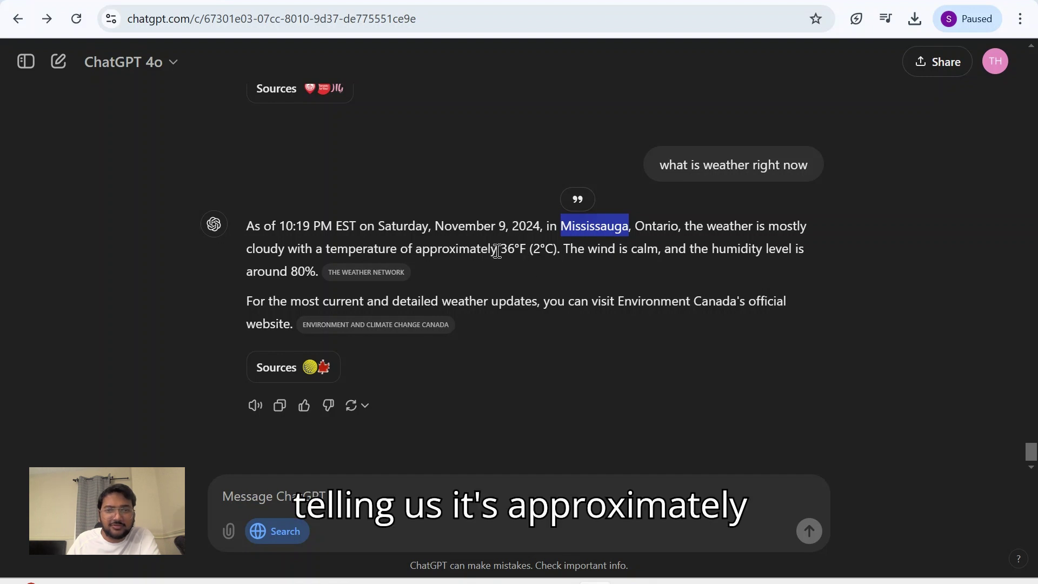
left_click_drag(502, 249, 559, 251)
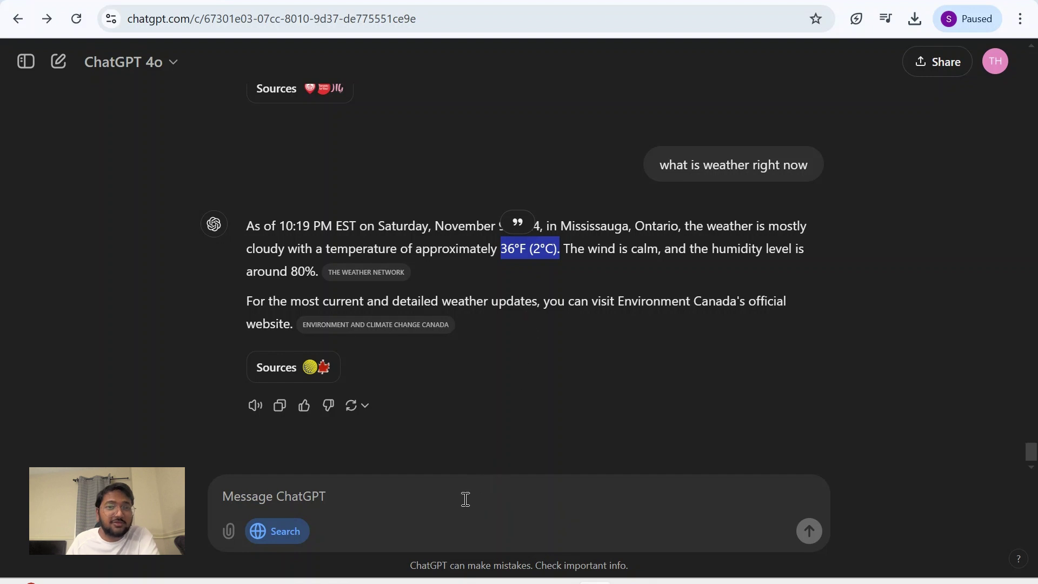
left_click_drag(280, 226, 339, 227)
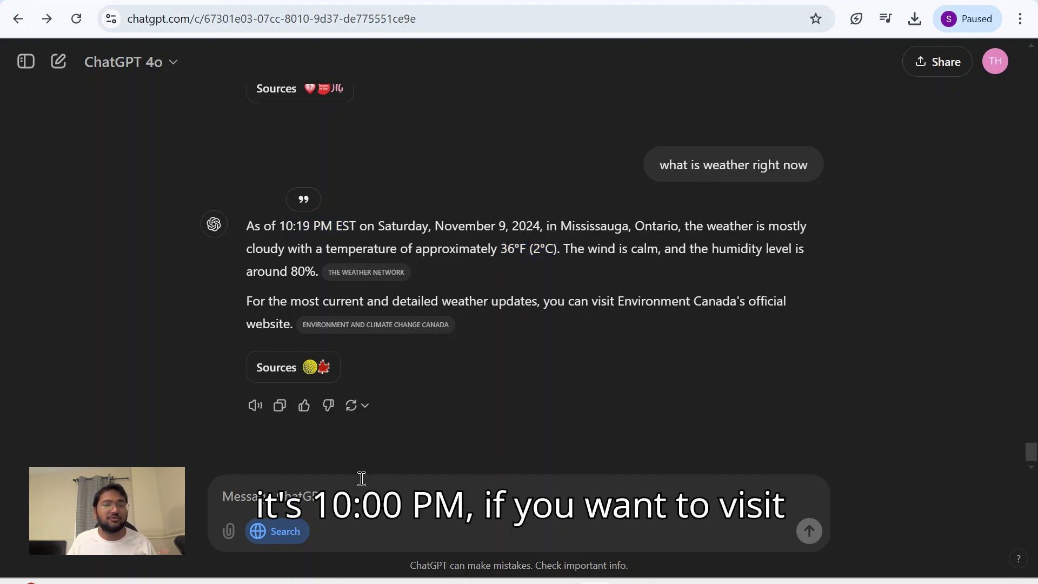
Step: Ask "what is the weather tomorrow" and expand the hourly forecast in the answer to show more hours
left_click(361, 478)
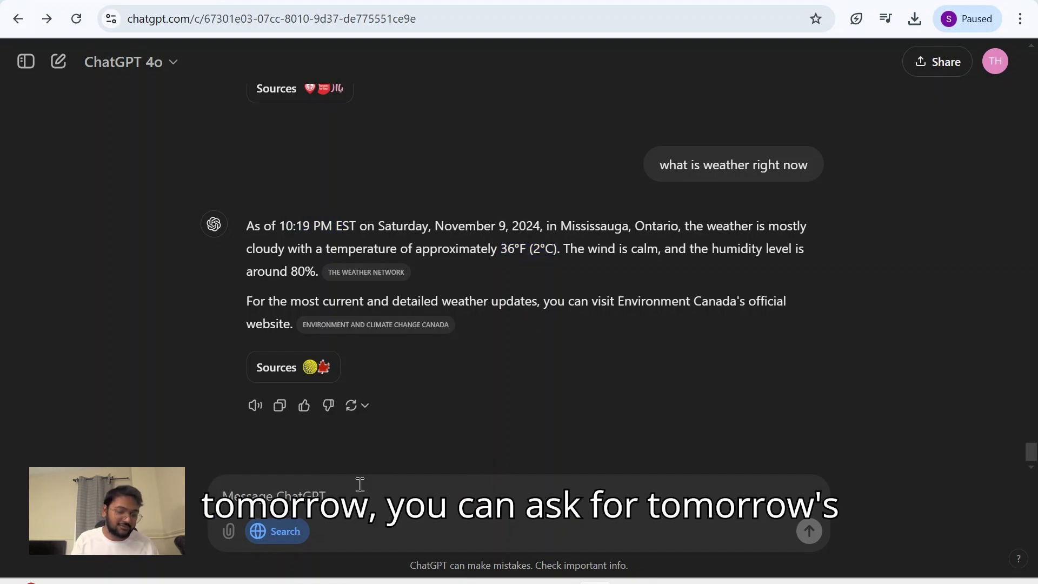
type("what ")
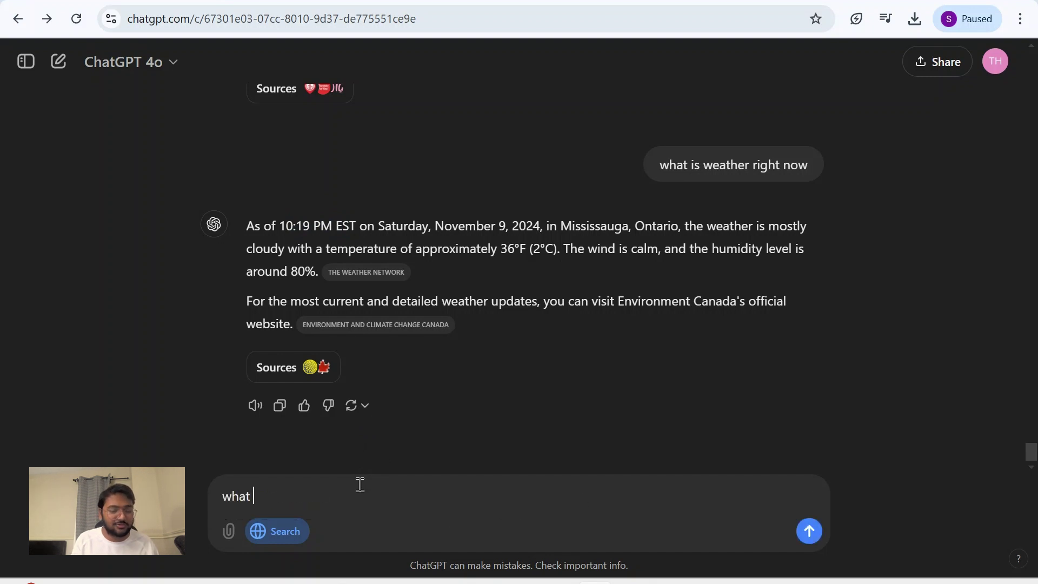
type("is the weather tomorrow")
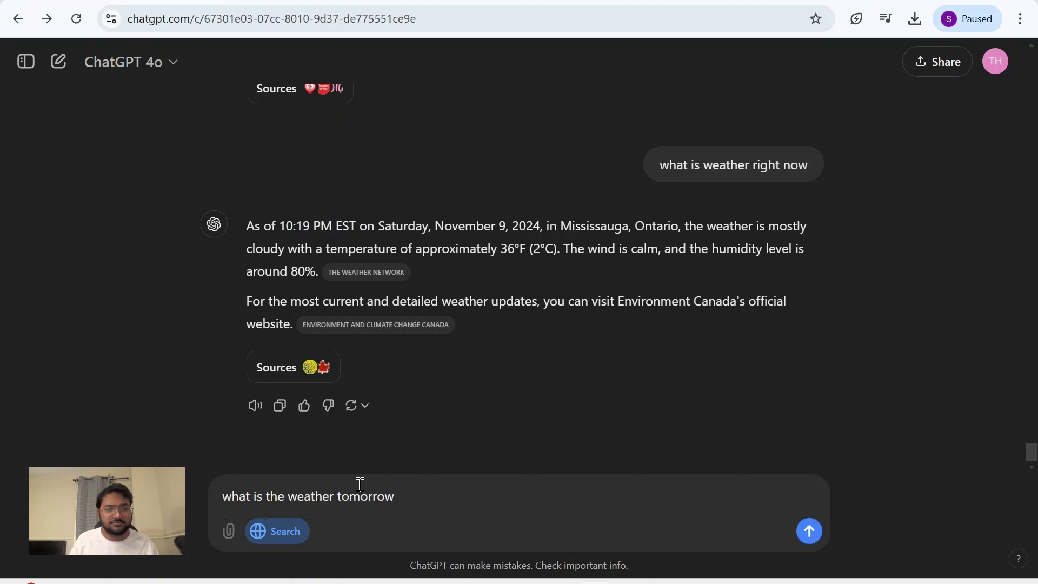
key("Return")
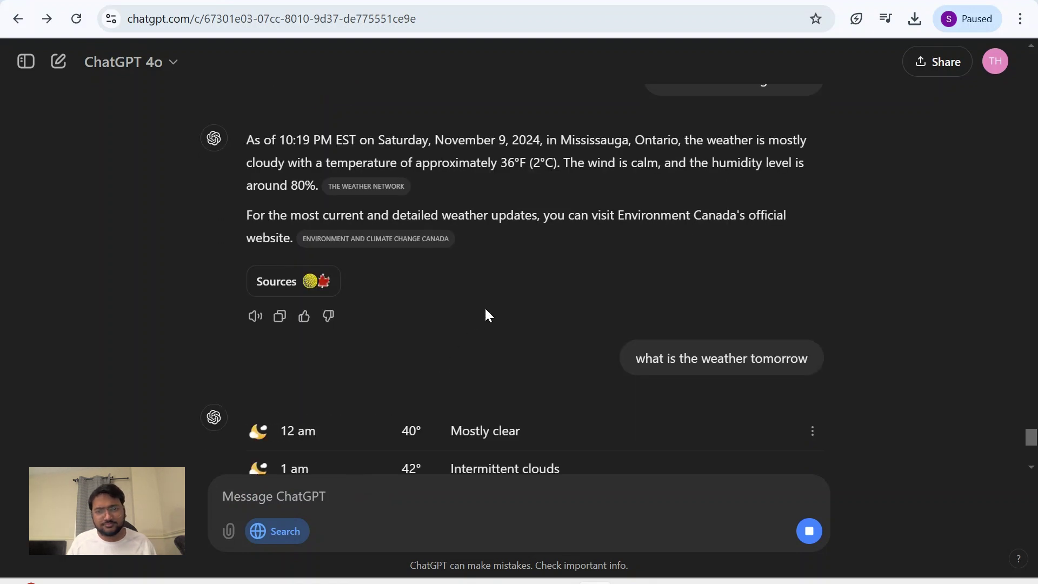
scroll(345, 173, "down", 8)
left_click(298, 283)
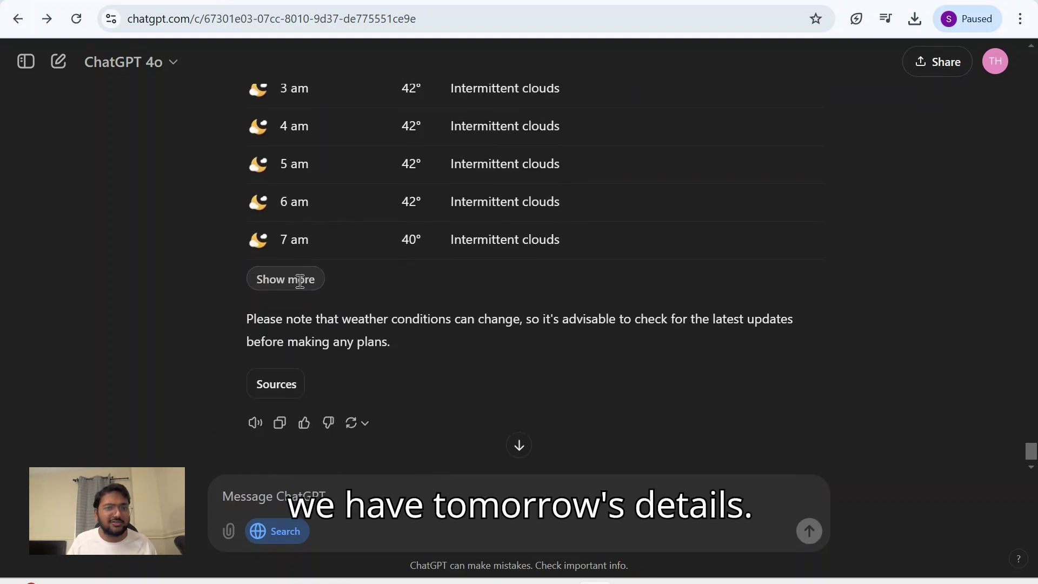